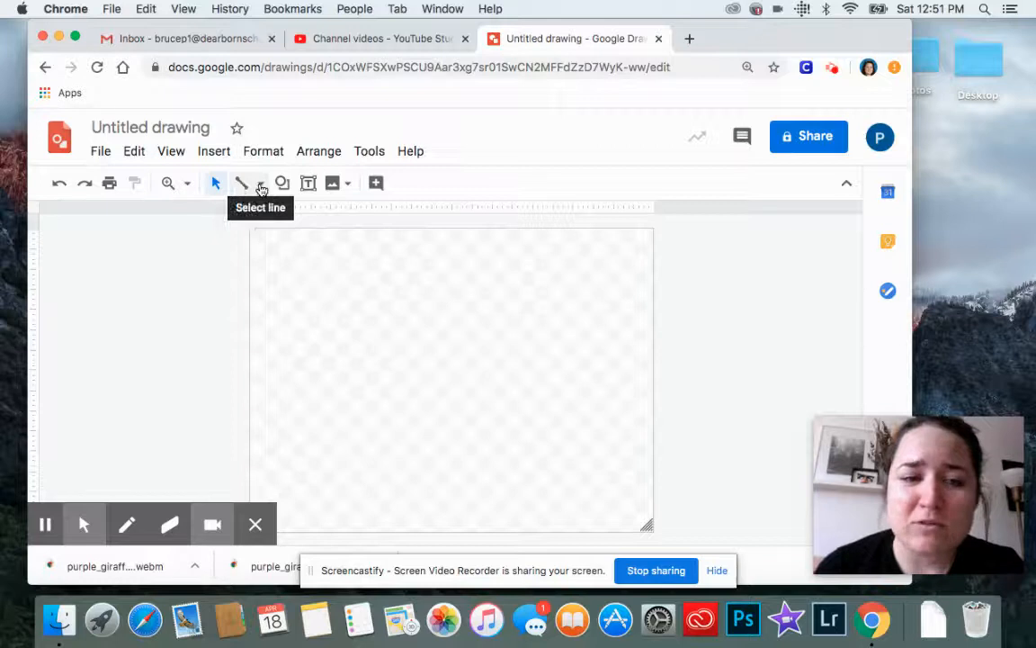
Draw an arrow across the upper half of the canvas, pointing right and sloping slightly down
click(261, 185)
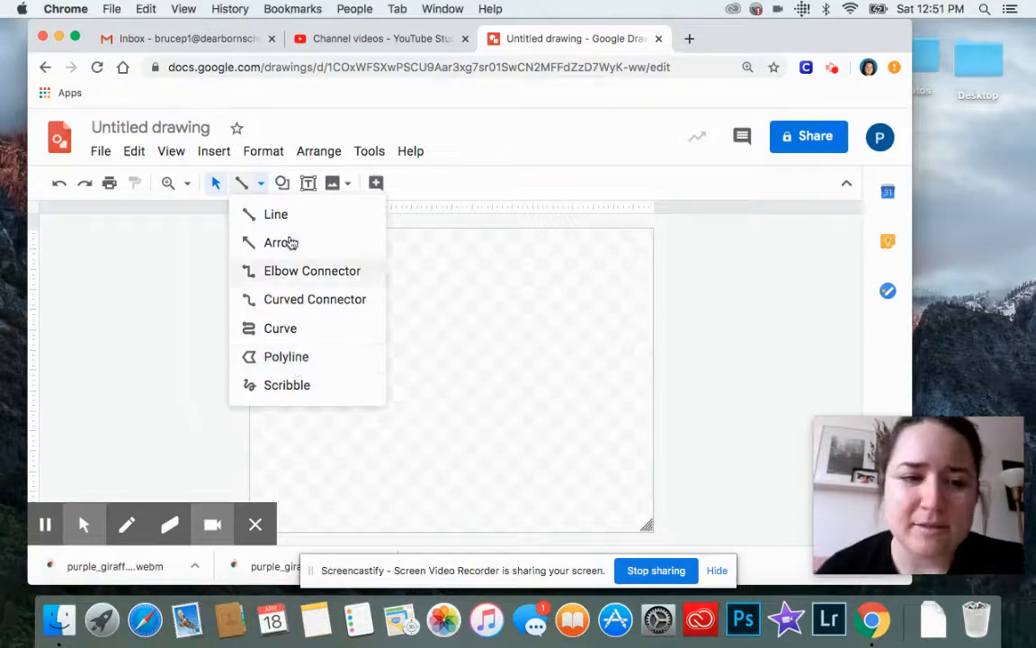
click(282, 245)
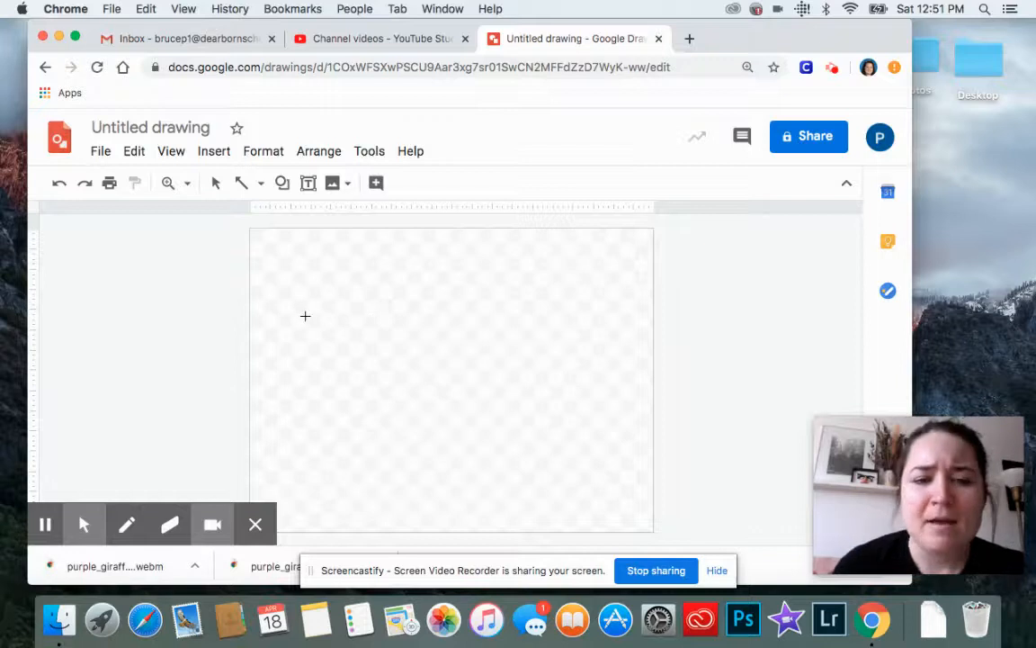
drag(305, 316, 554, 332)
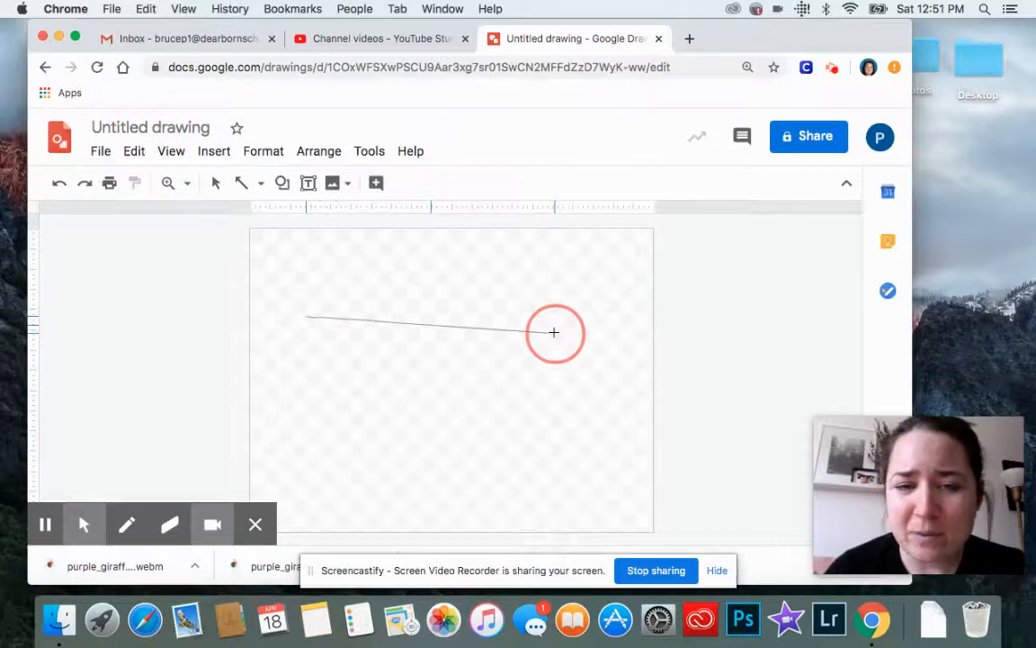
drag(554, 332, 554, 332)
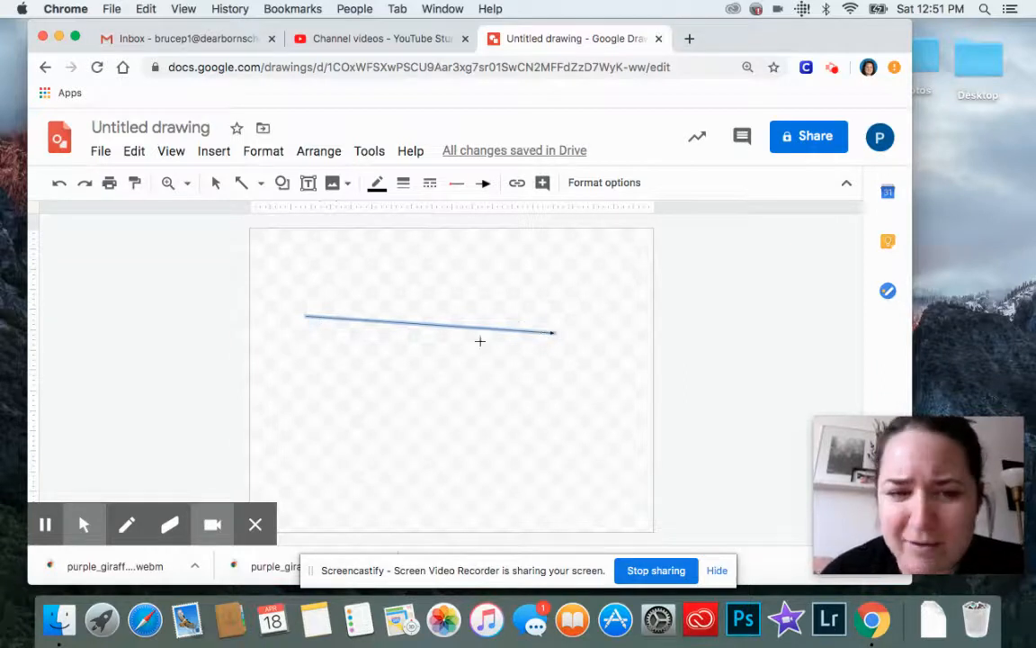
Set the arrow's line colour to red and its line weight to 12px
click(376, 184)
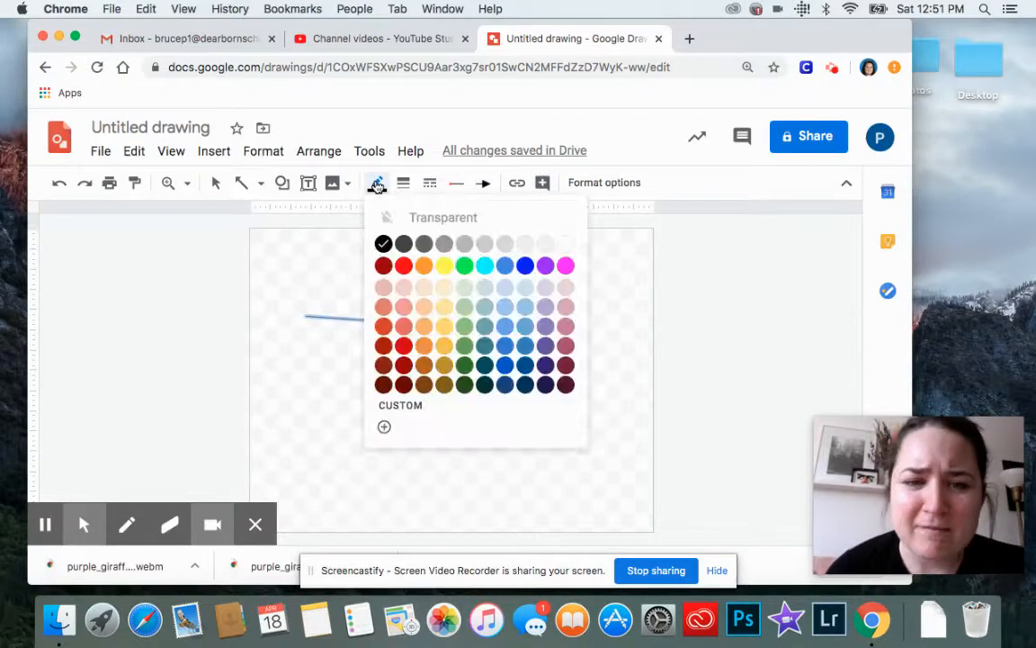
click(403, 265)
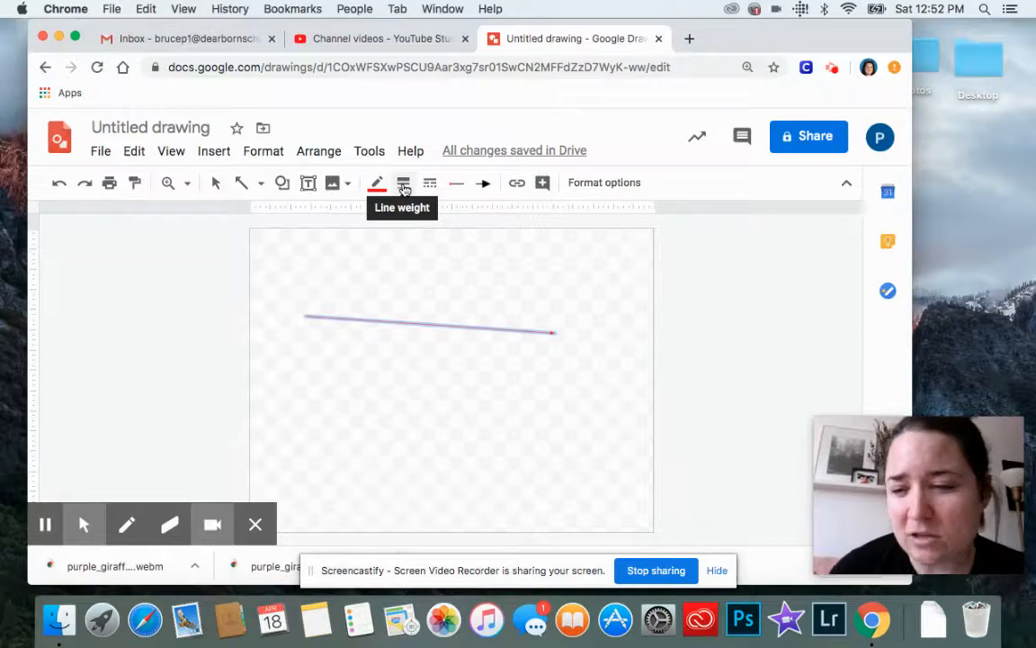
click(404, 186)
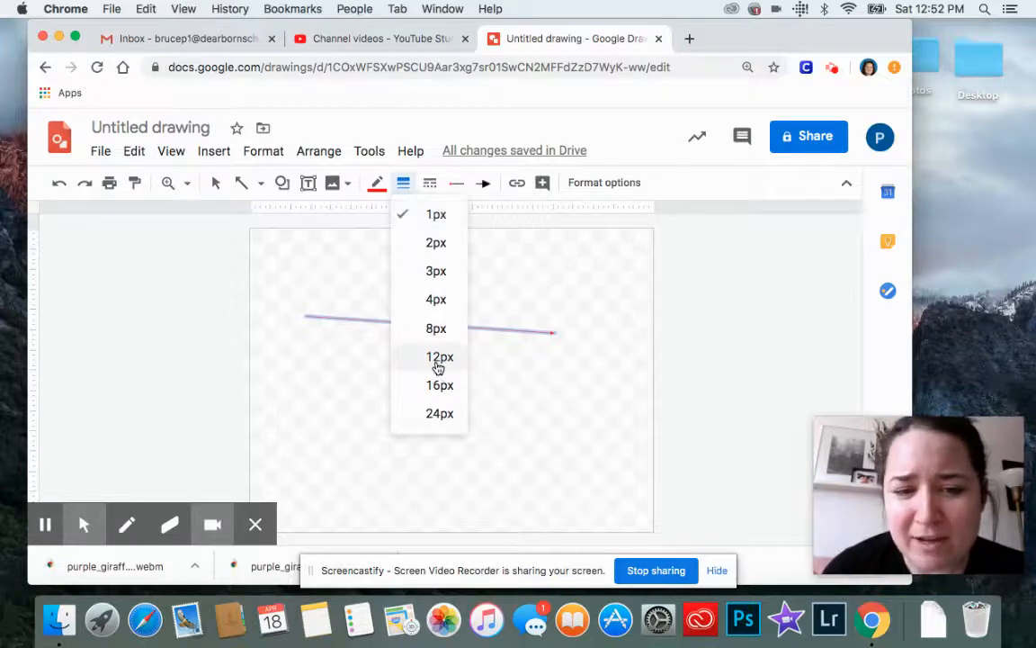
click(438, 358)
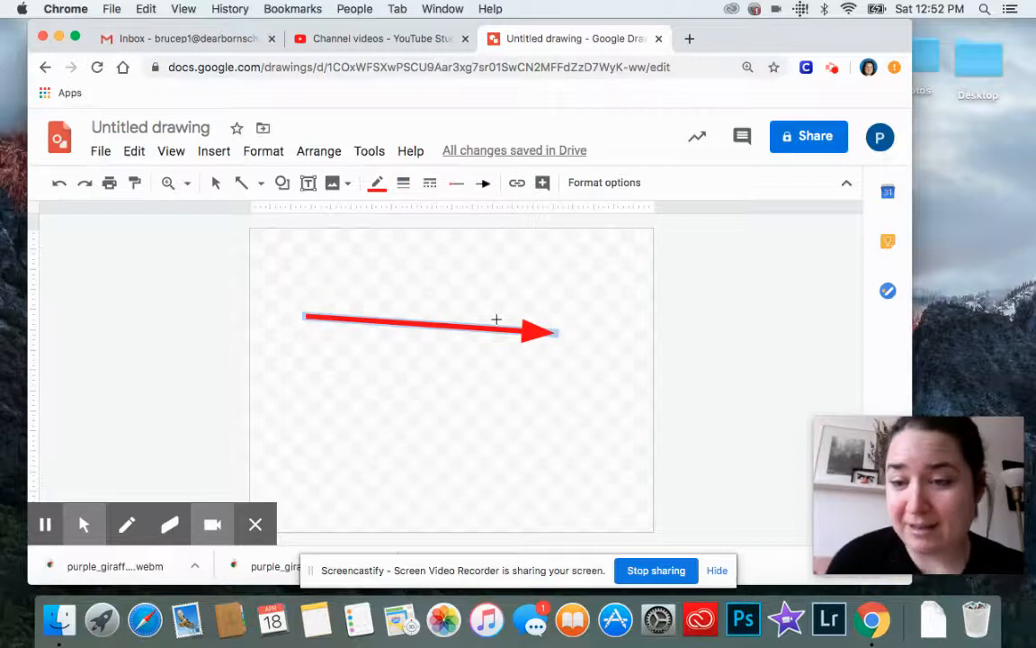
Try the dotted and dash-dot line styles on the red arrow, finishing with a solid line
click(430, 183)
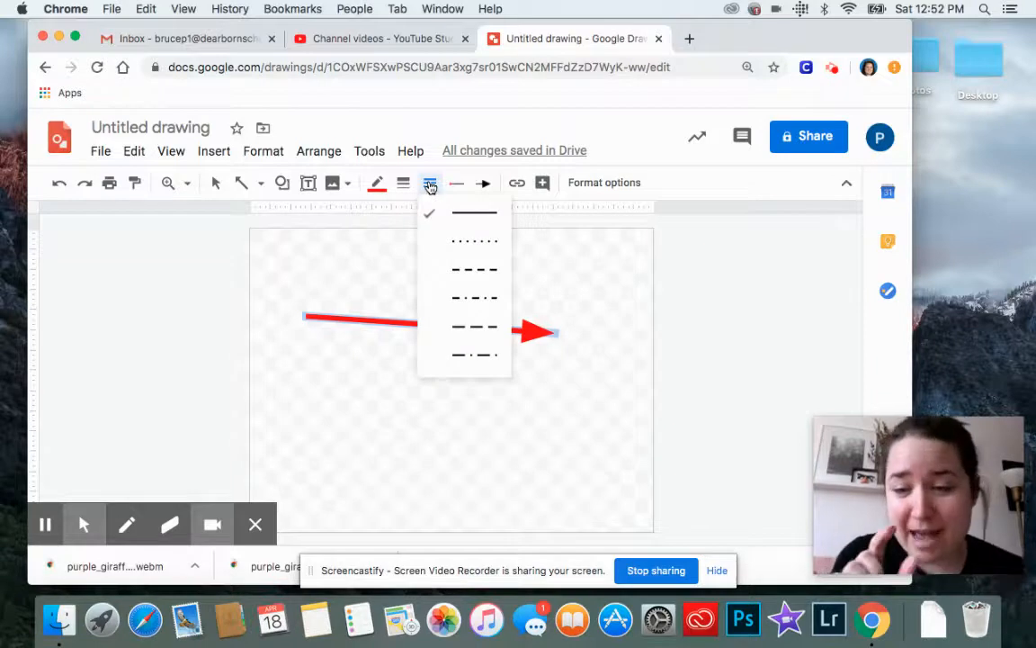
click(468, 243)
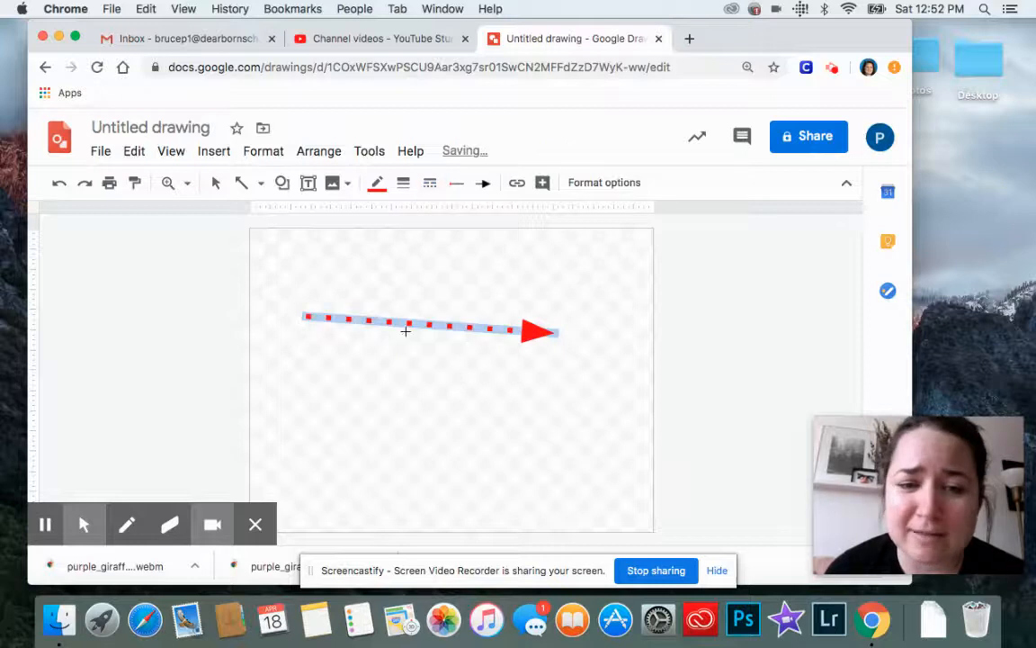
click(429, 182)
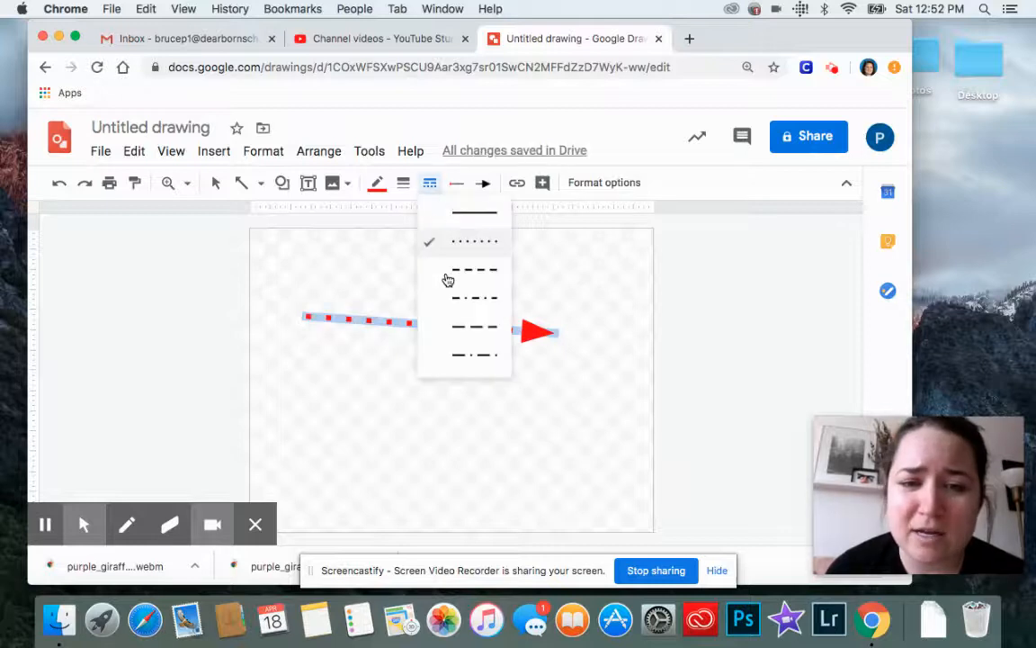
click(457, 300)
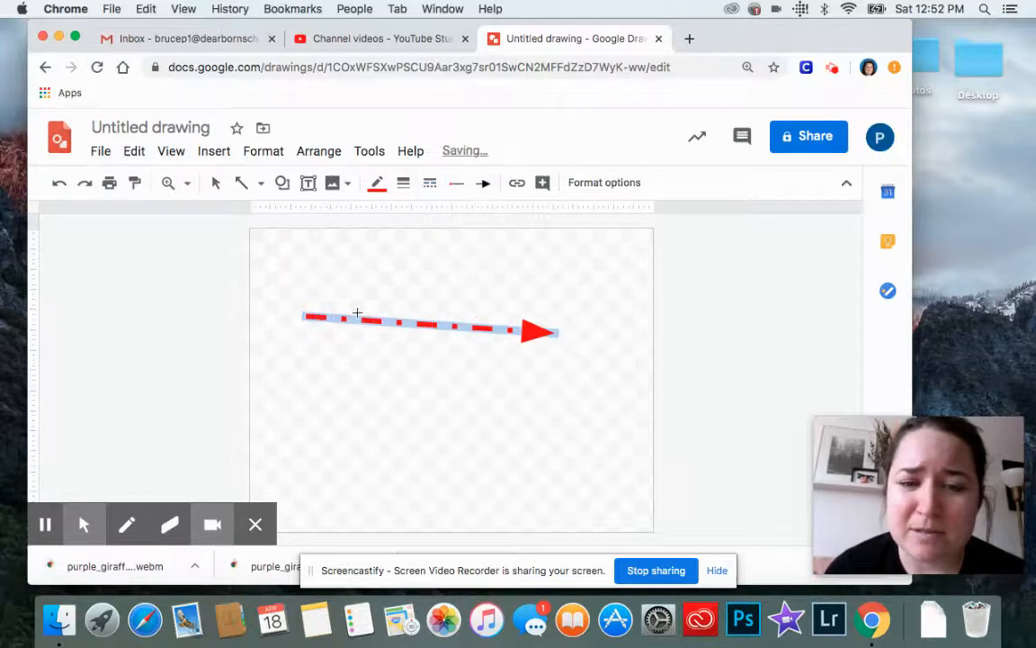
click(456, 183)
click(476, 216)
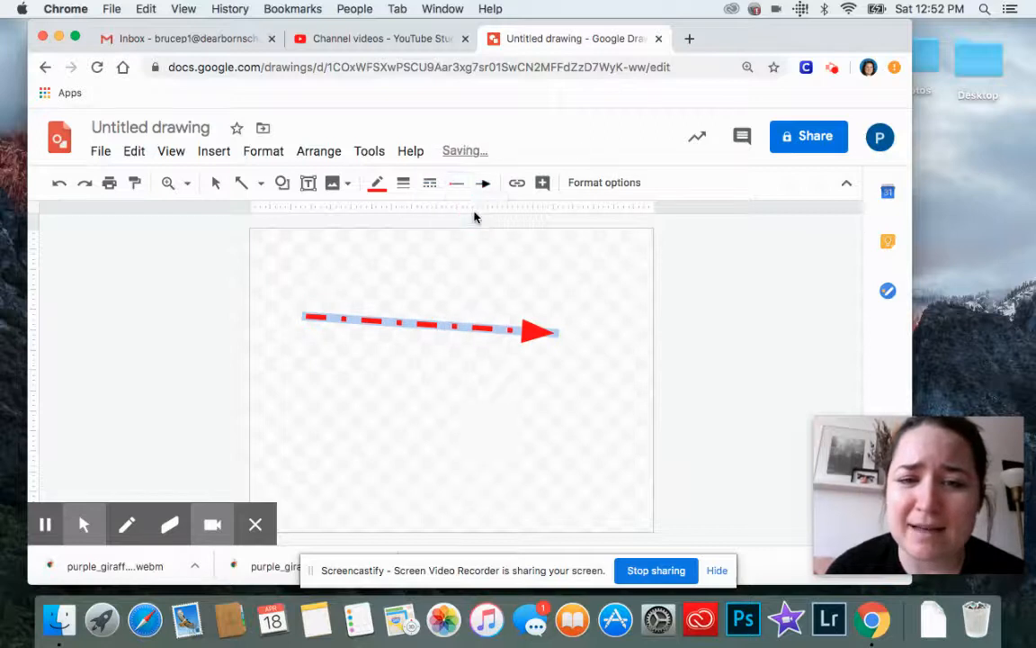
click(456, 183)
click(457, 185)
click(429, 182)
click(449, 214)
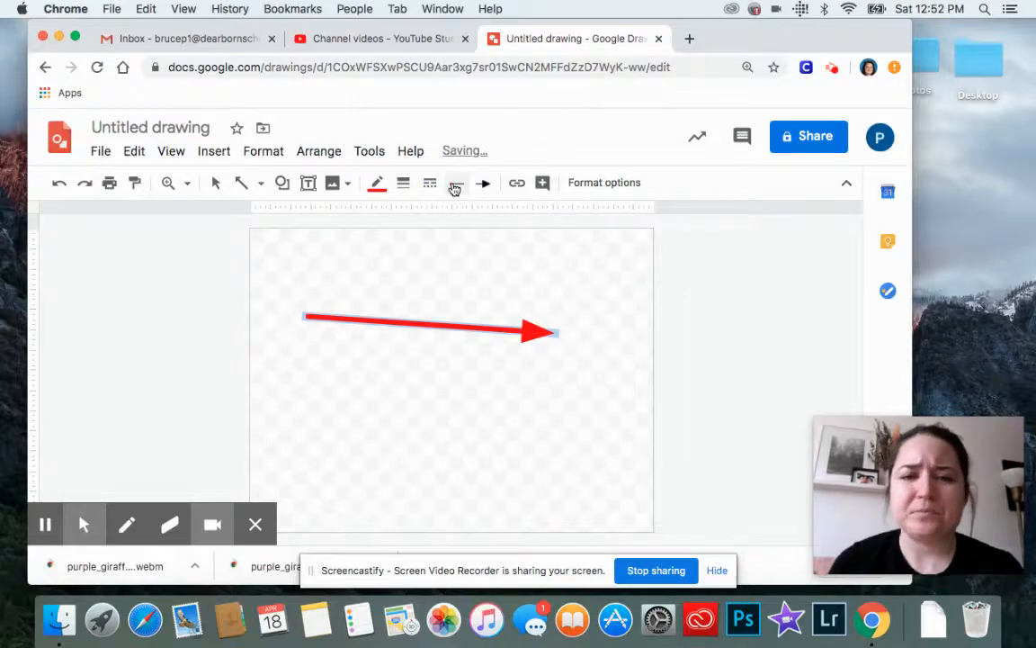
Try a filled arrowhead and an open circle as the arrow's line start, finishing with a plain start and a filled arrow end
click(456, 182)
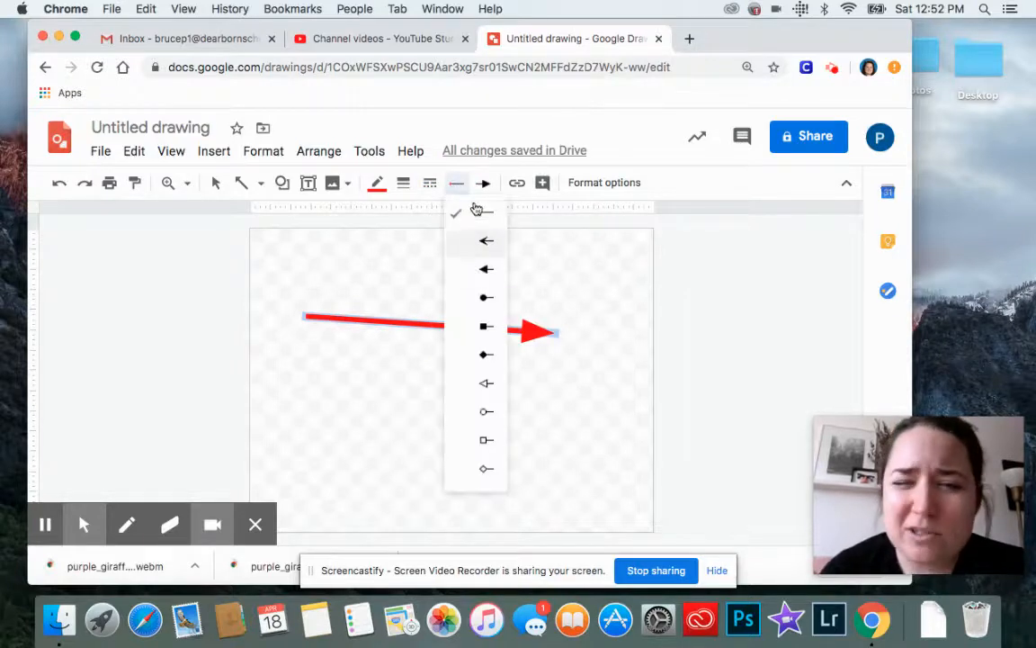
click(485, 273)
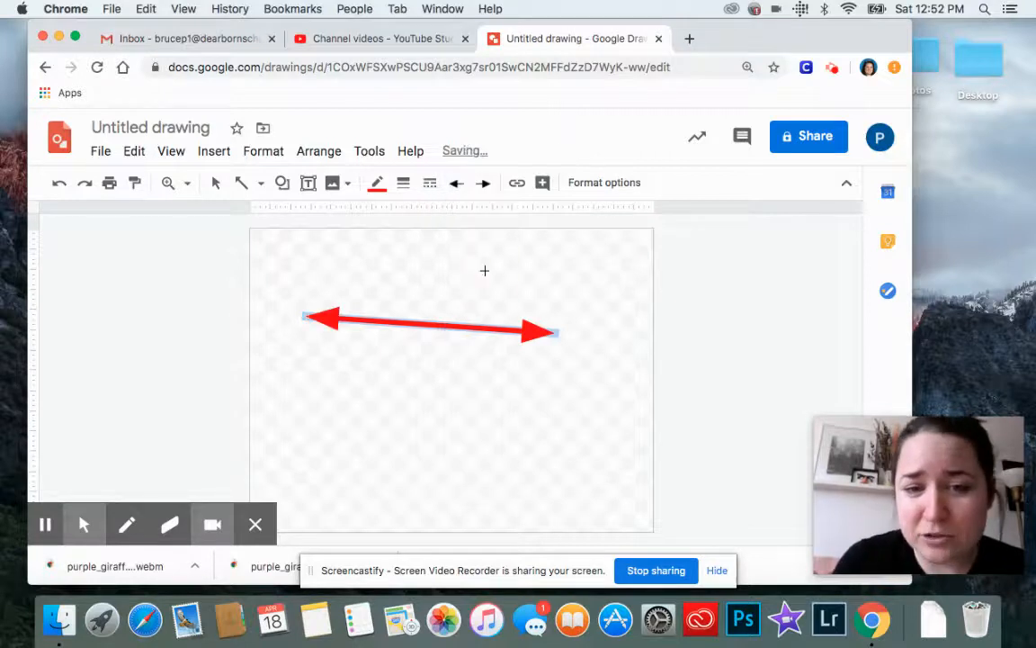
click(456, 186)
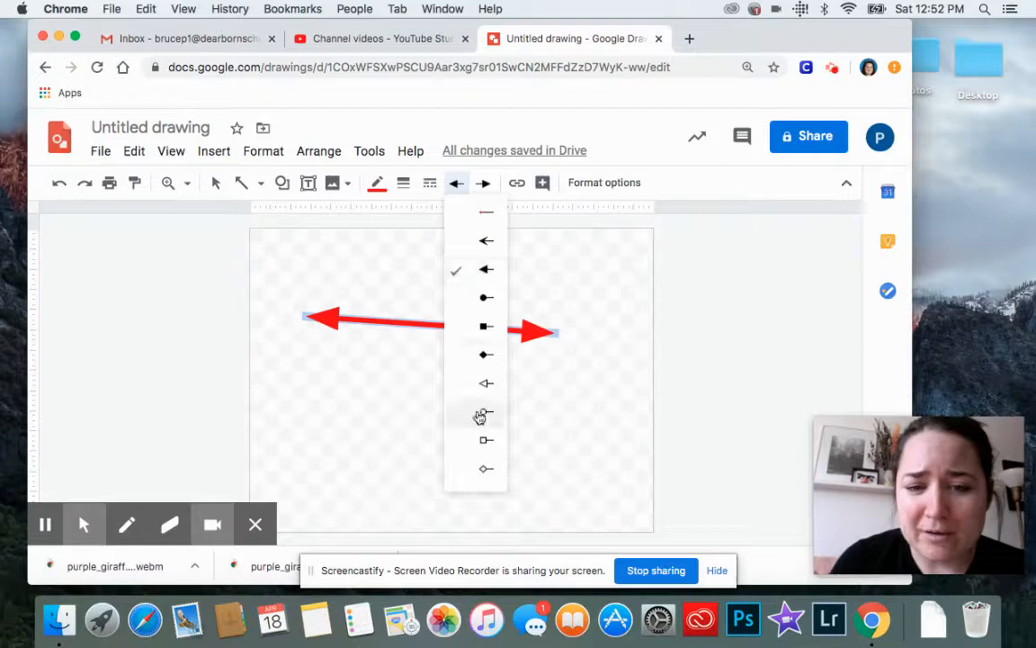
click(484, 411)
click(458, 186)
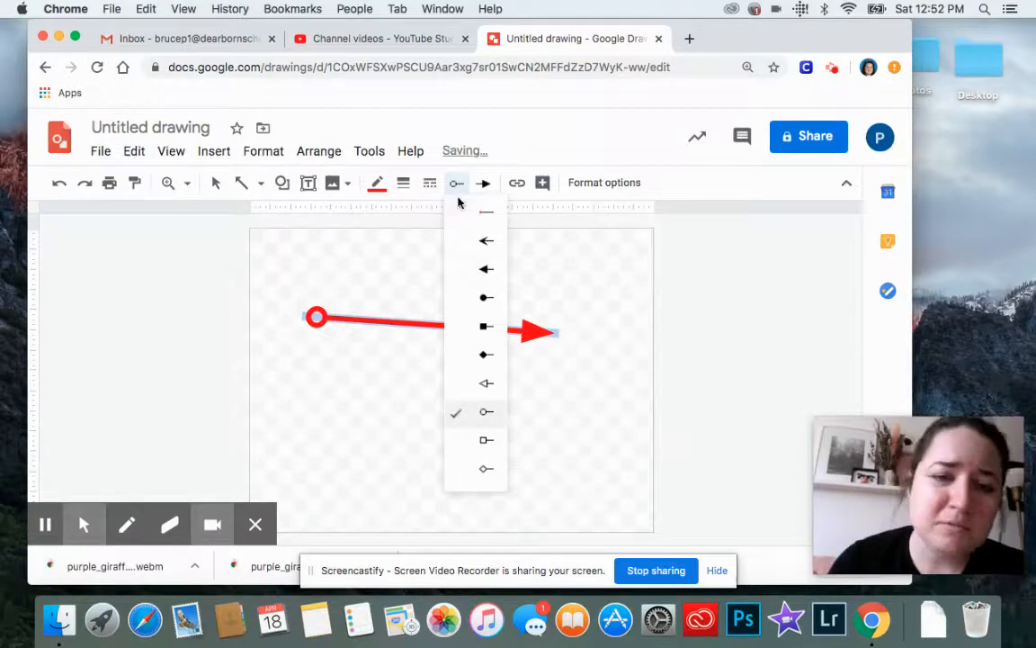
click(473, 216)
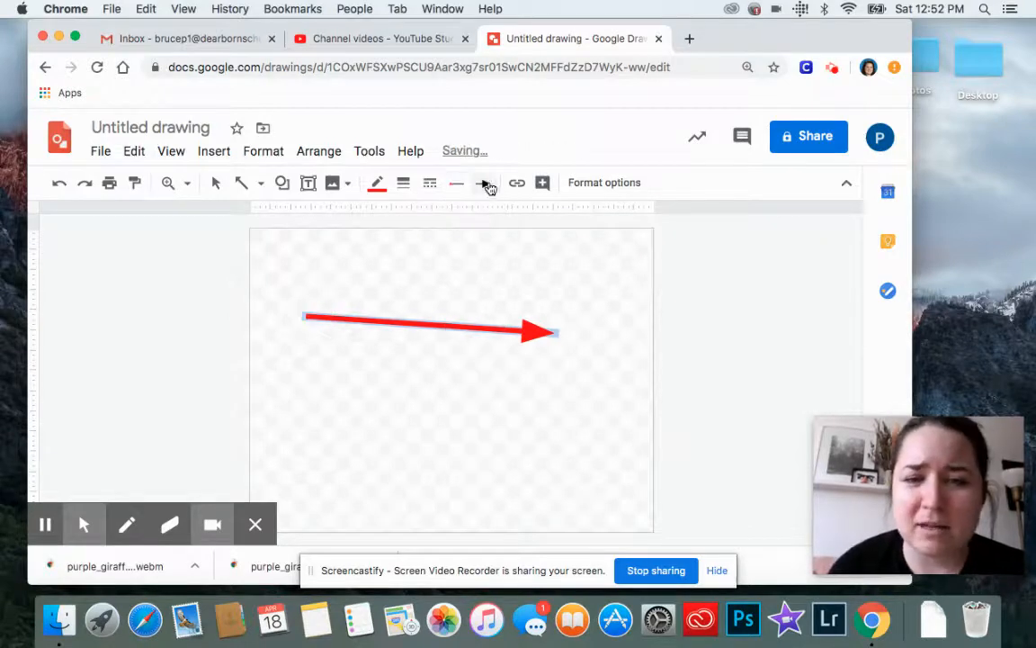
click(485, 185)
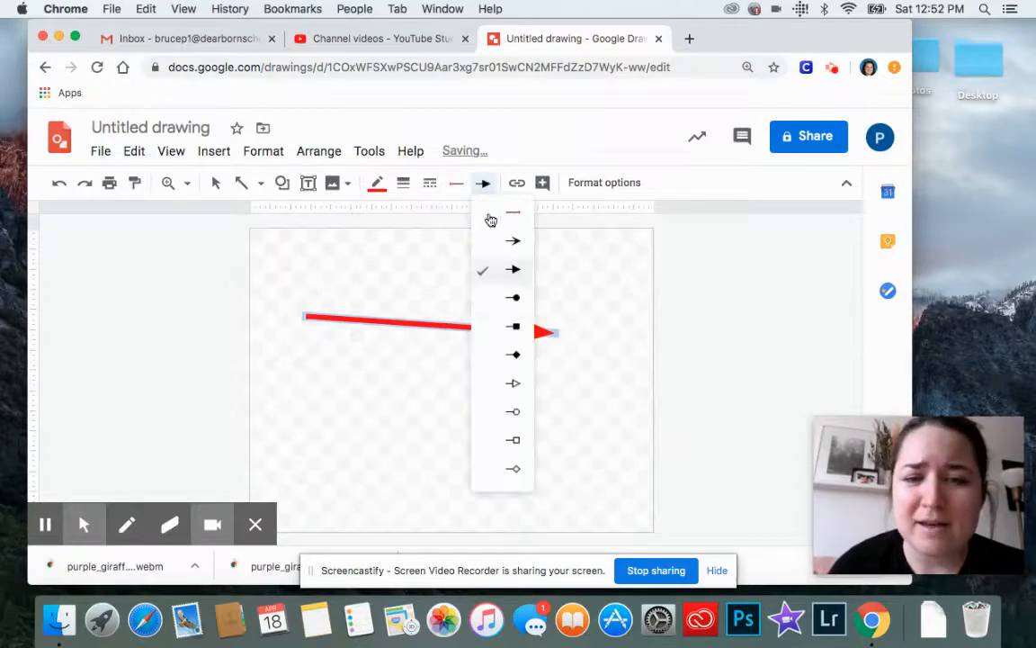
click(509, 273)
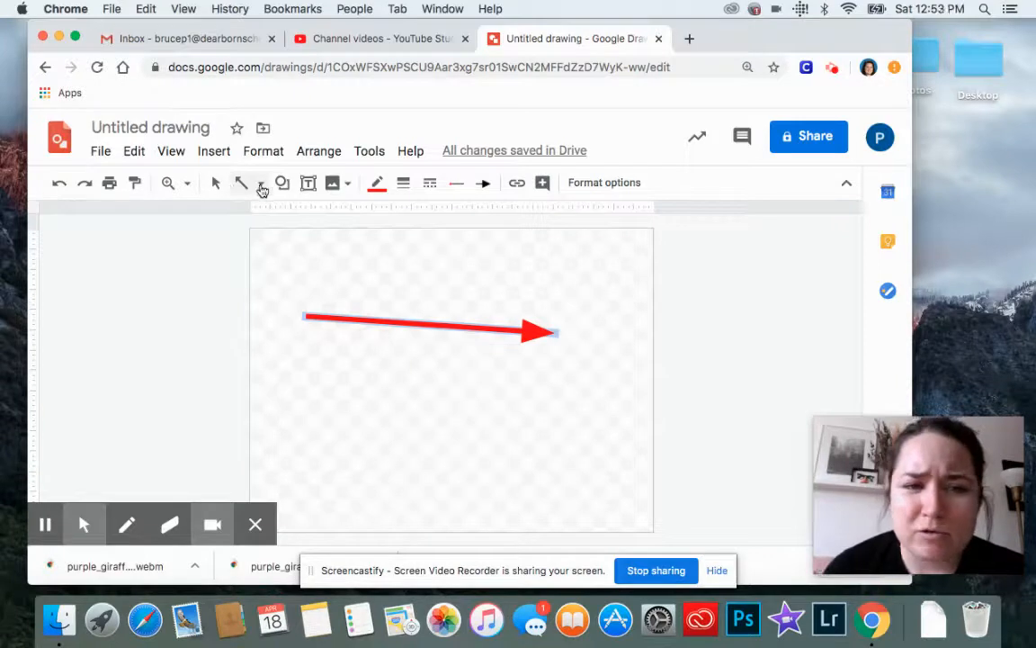
Draw a closed, irregular seven-sided shape with the Polyline tool, overlapping the right part of the red arrow
click(261, 185)
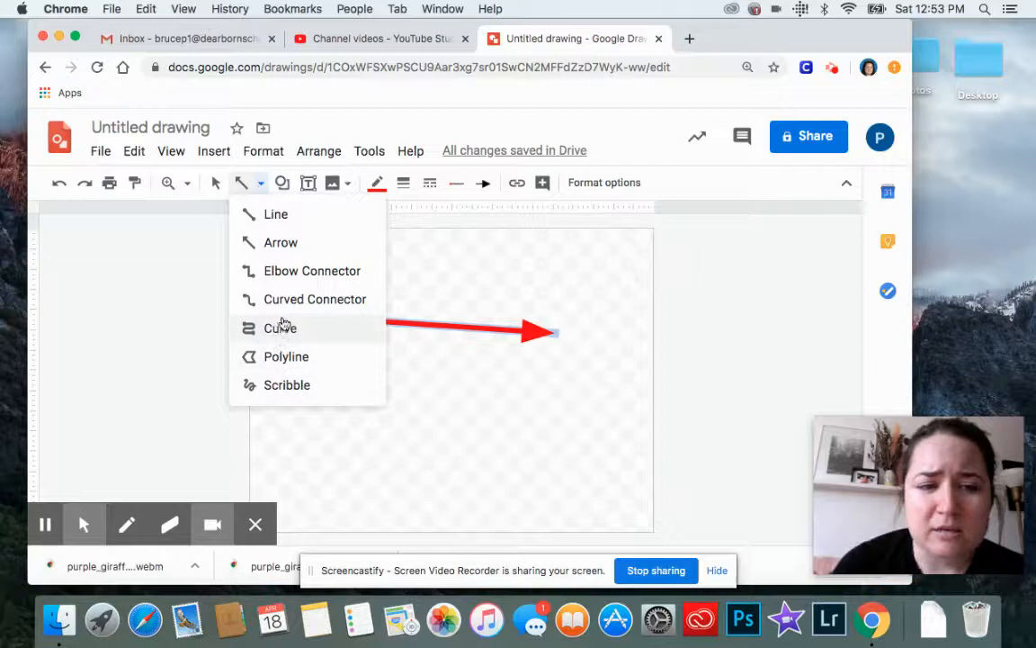
click(279, 358)
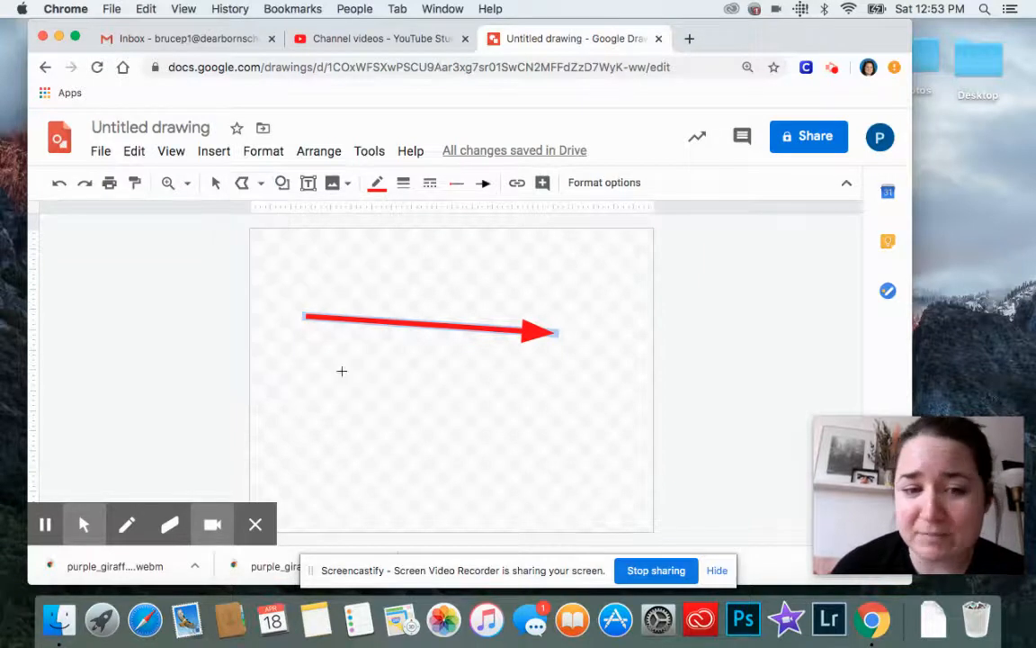
click(295, 384)
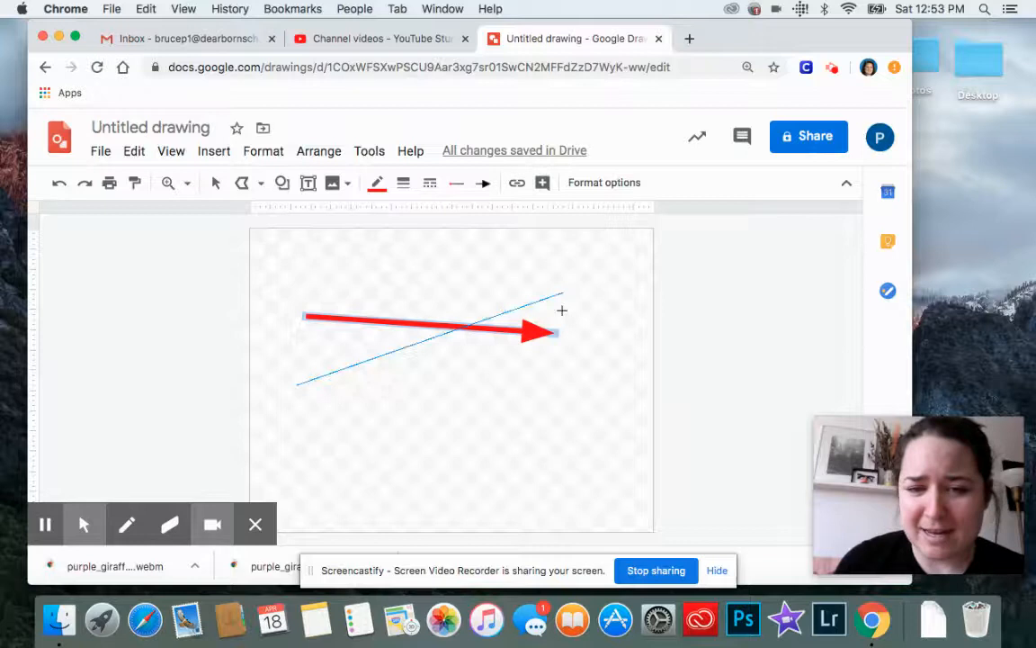
click(362, 481)
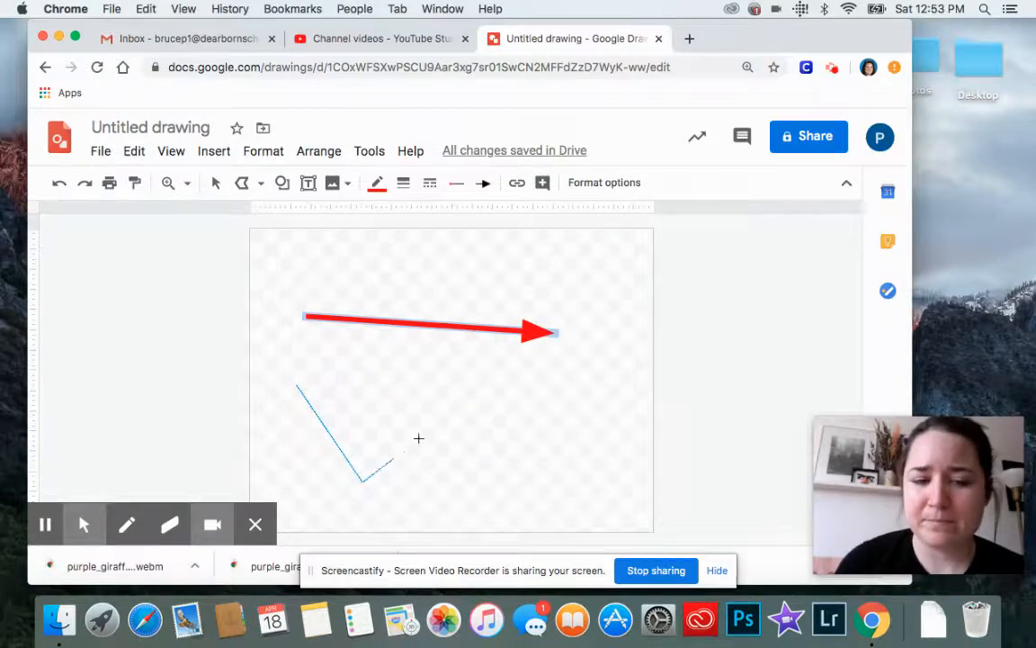
click(476, 402)
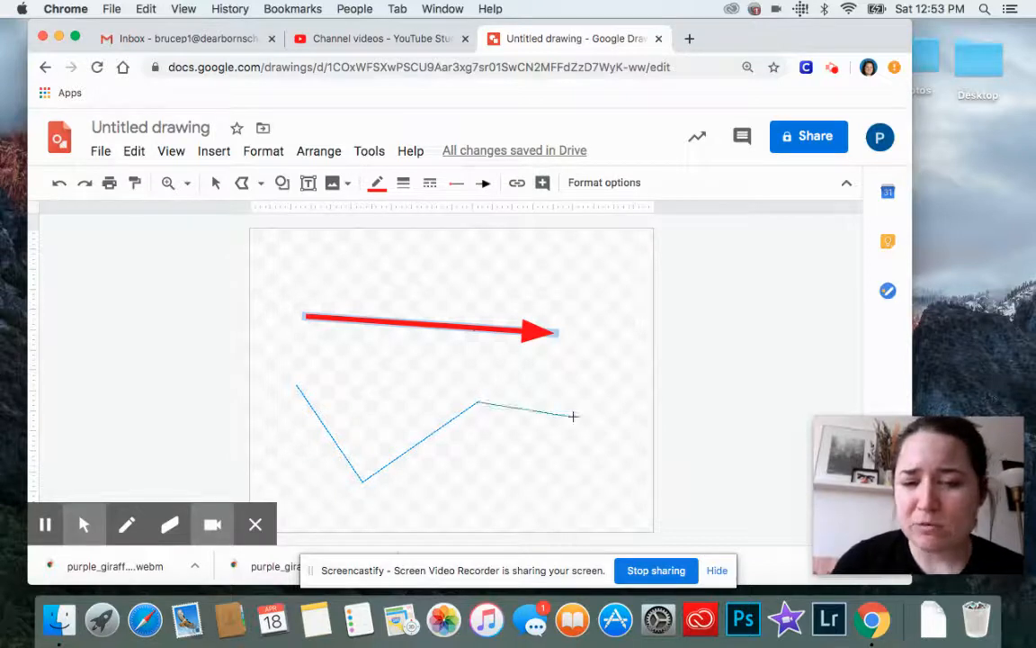
click(573, 416)
click(573, 303)
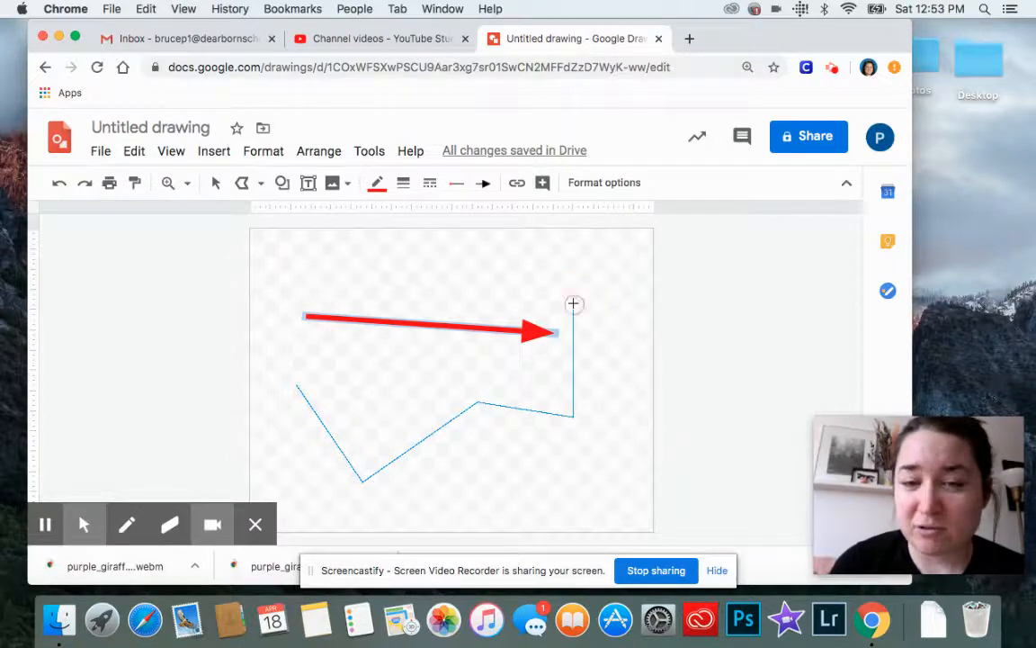
click(433, 284)
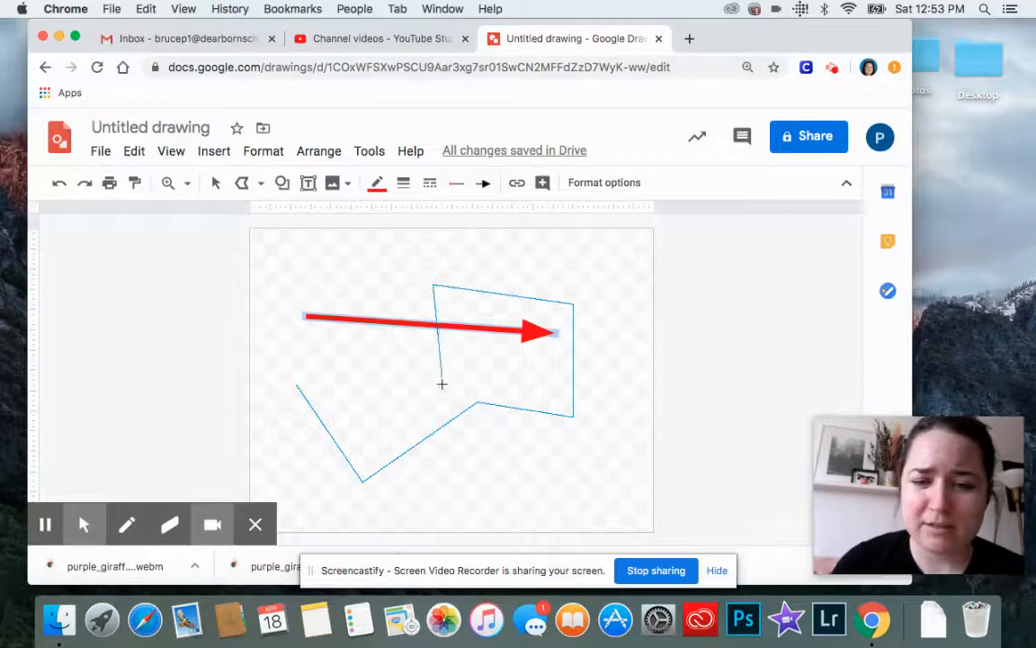
click(297, 385)
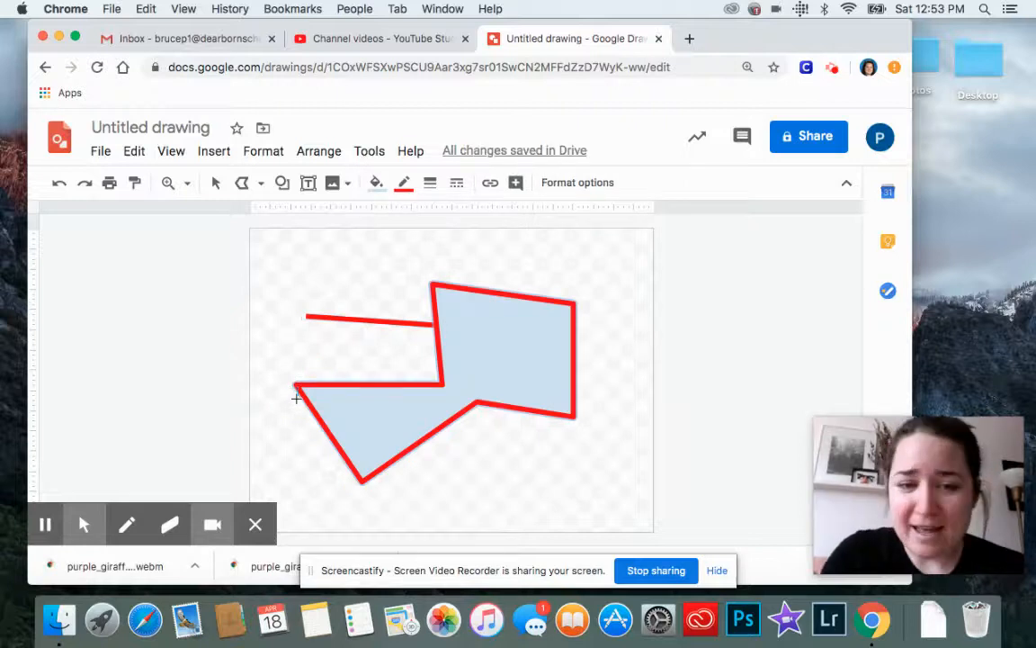
Move the polyline shape below the red arrow and fill it with solid orange
click(216, 184)
drag(478, 339, 509, 405)
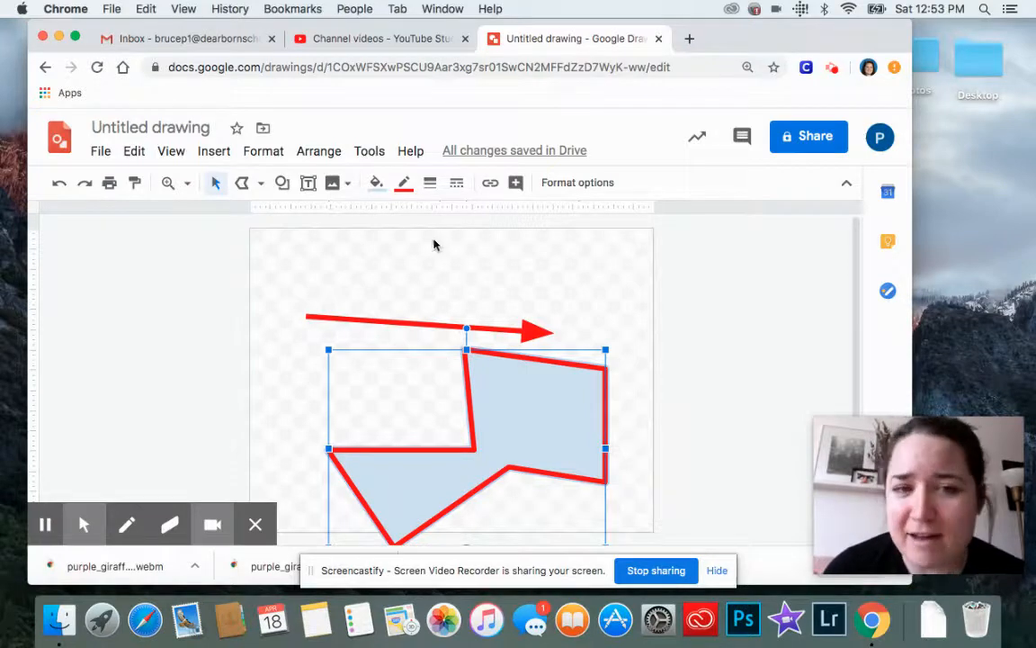
click(376, 183)
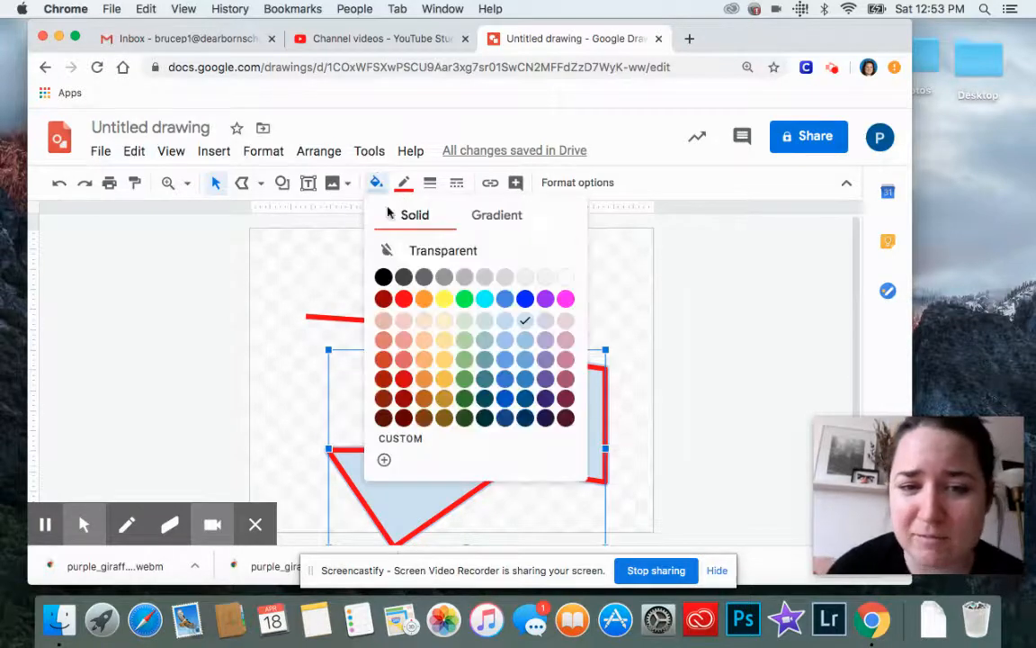
click(426, 298)
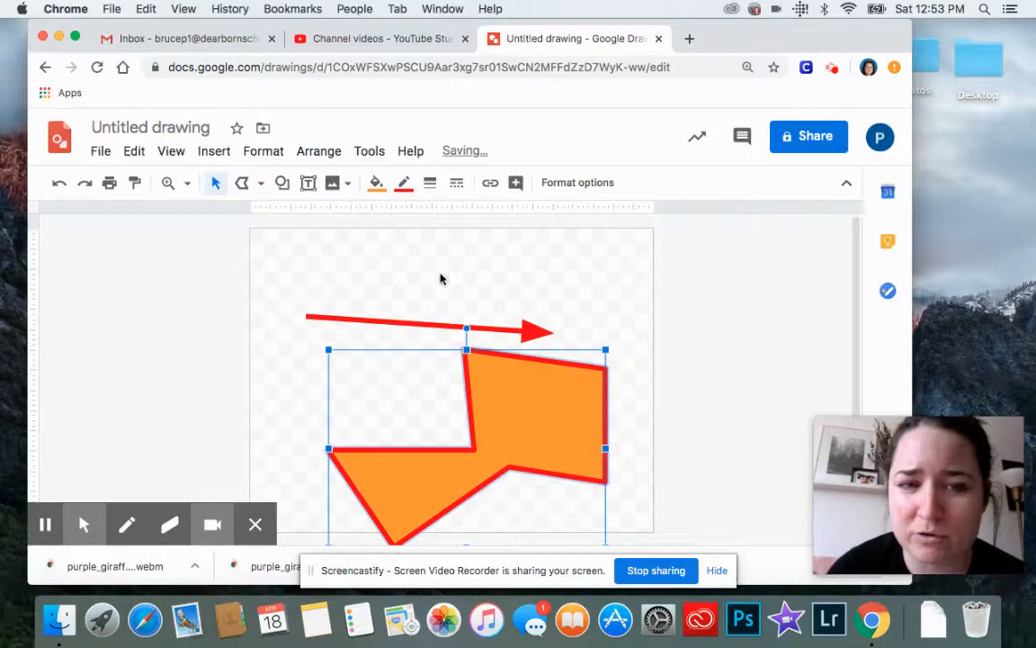
Make the orange shape's border transparent, move the shape slightly down and to the right, and deselect it
click(404, 185)
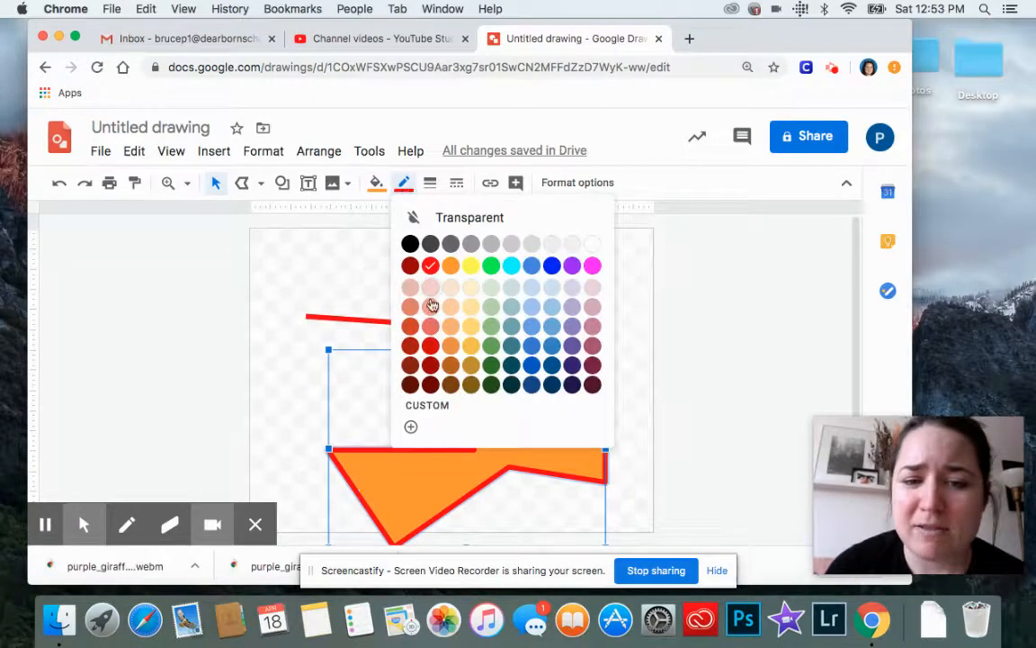
click(469, 219)
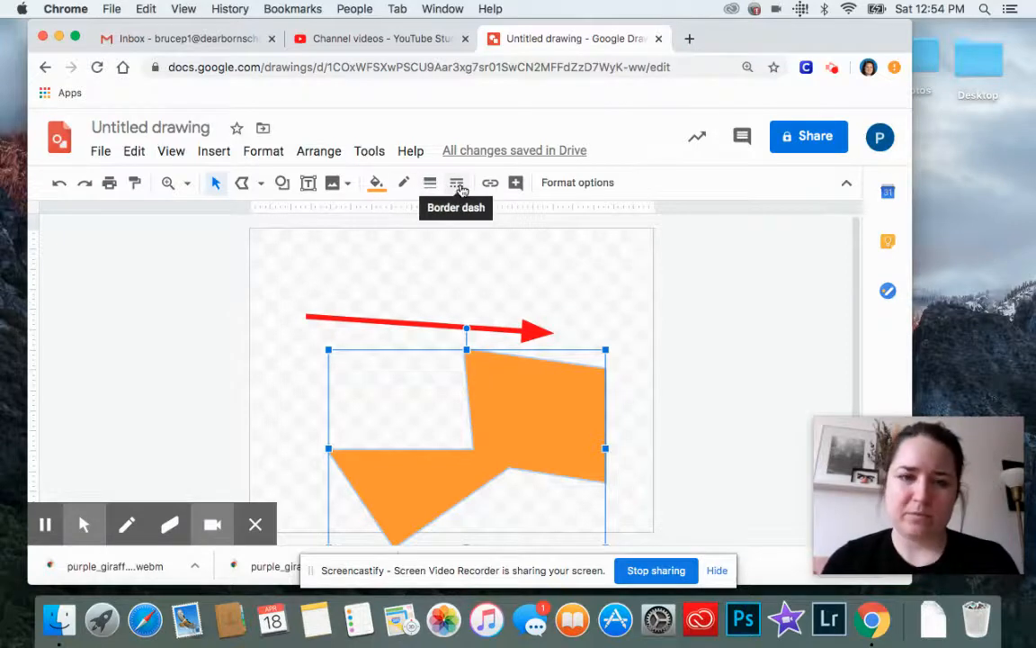
drag(494, 409, 534, 433)
click(398, 260)
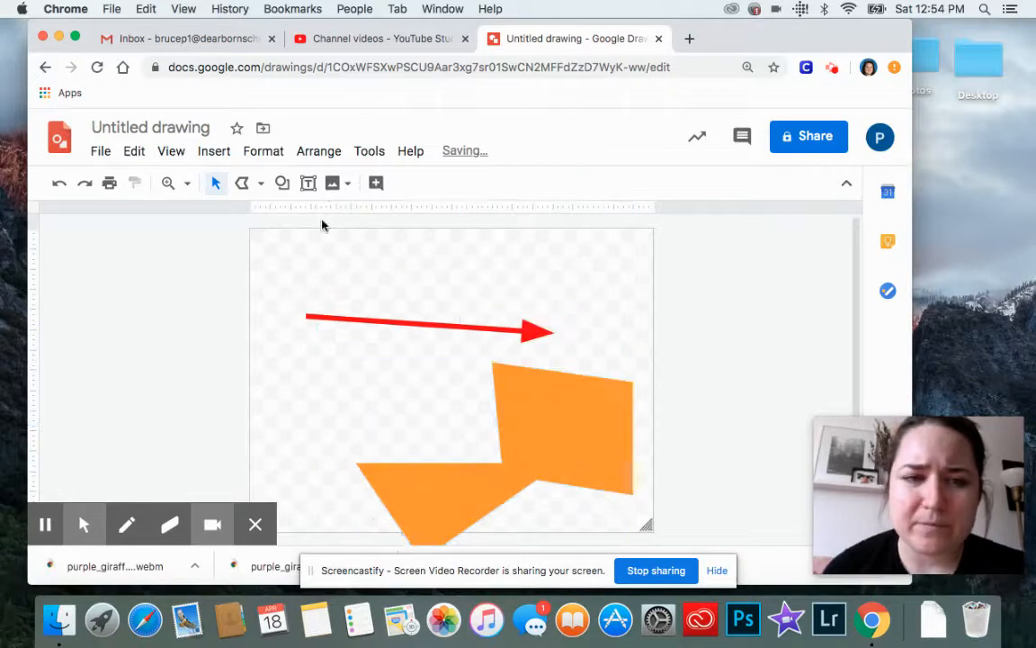
Draw a looping freehand line with the Scribble tool across the red arrow and the orange shape
click(261, 184)
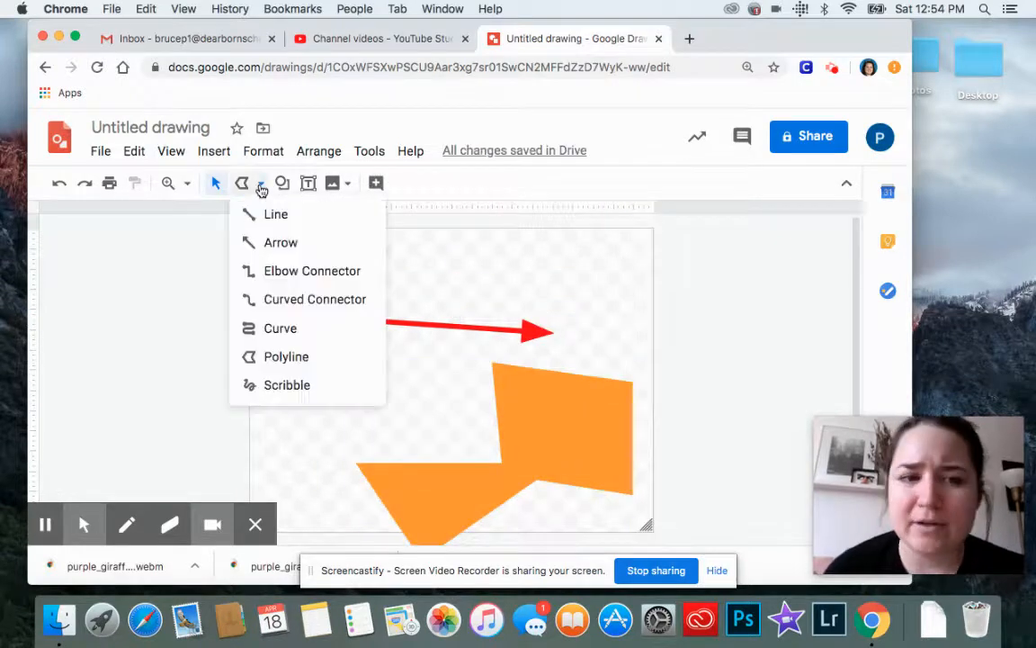
click(281, 385)
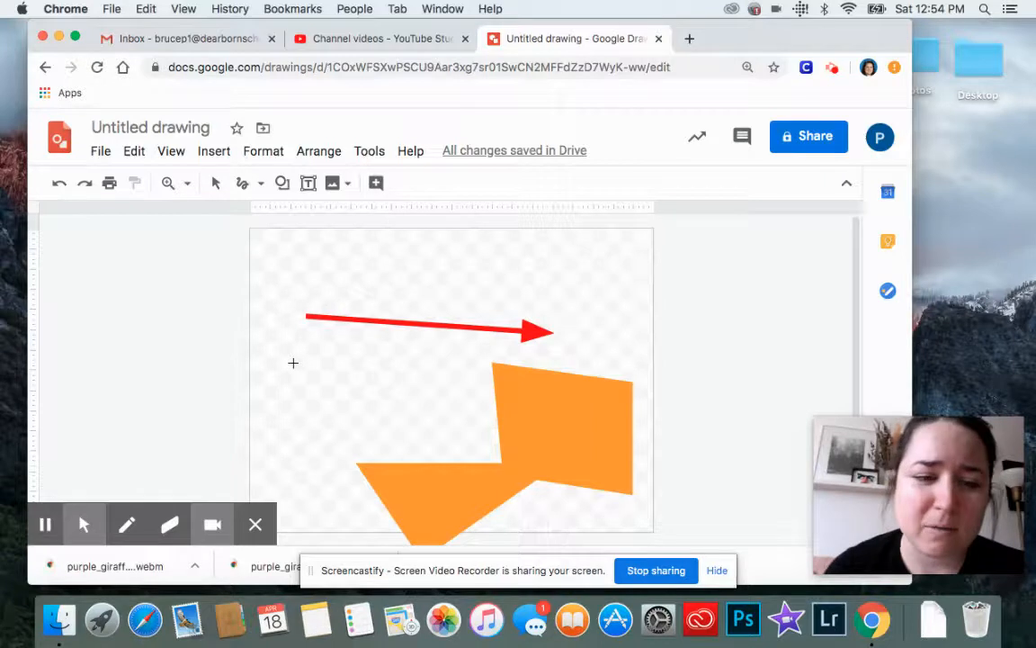
mouse_move(293, 363)
mouse_down()
mouse_move(282, 427)
mouse_move(301, 434)
mouse_move(330, 422)
mouse_move(343, 398)
mouse_move(314, 412)
mouse_move(359, 417)
mouse_move(350, 352)
mouse_move(379, 336)
mouse_move(435, 390)
mouse_up()
mouse_move(484, 351)
mouse_down()
mouse_move(495, 300)
mouse_move(451, 320)
mouse_move(459, 358)
mouse_move(556, 366)
mouse_move(572, 378)
mouse_move(557, 459)
mouse_move(427, 473)
mouse_move(433, 432)
mouse_move(524, 399)
mouse_move(577, 345)
mouse_move(587, 293)
mouse_move(469, 346)
mouse_up()
mouse_move(440, 385)
mouse_down()
mouse_move(327, 344)
mouse_move(343, 296)
mouse_move(419, 273)
mouse_move(455, 268)
mouse_up()
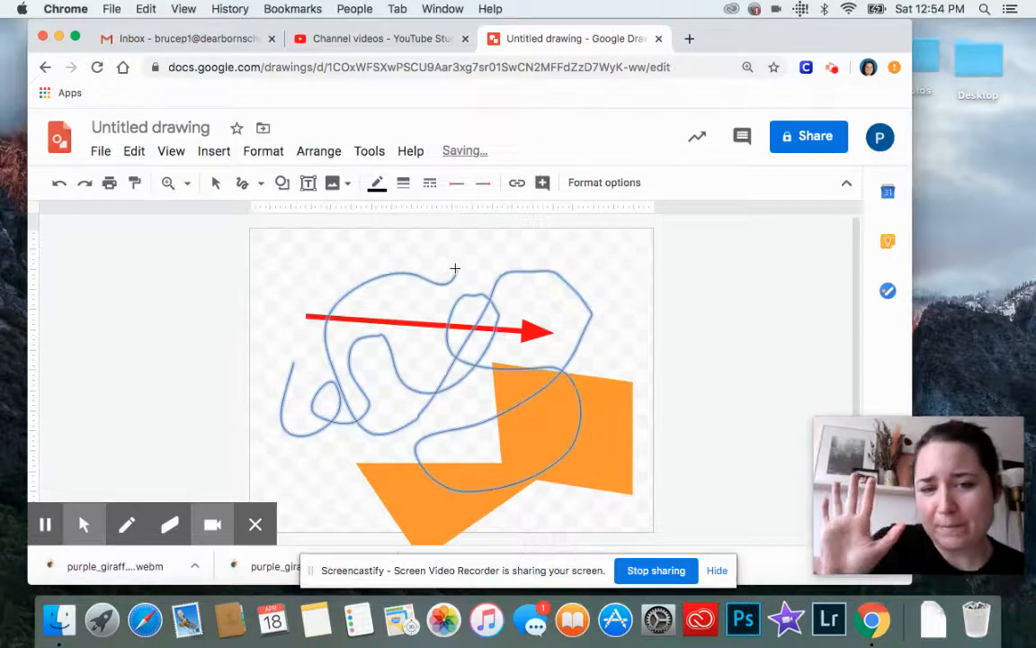
Color the scribble purple and set its line weight to 24px
click(377, 182)
click(546, 267)
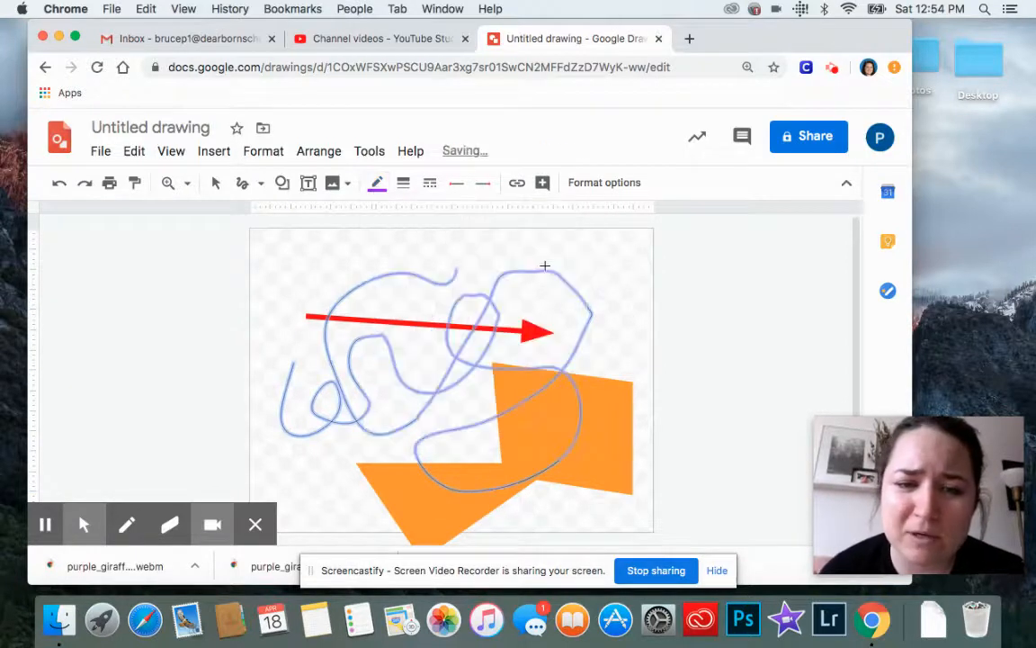
click(404, 184)
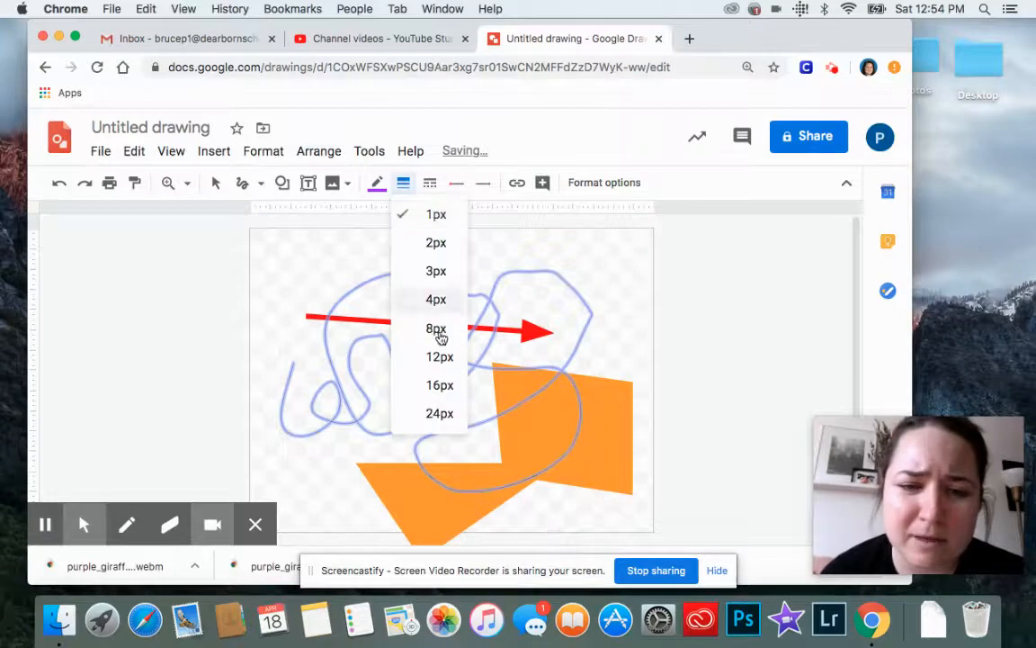
click(438, 412)
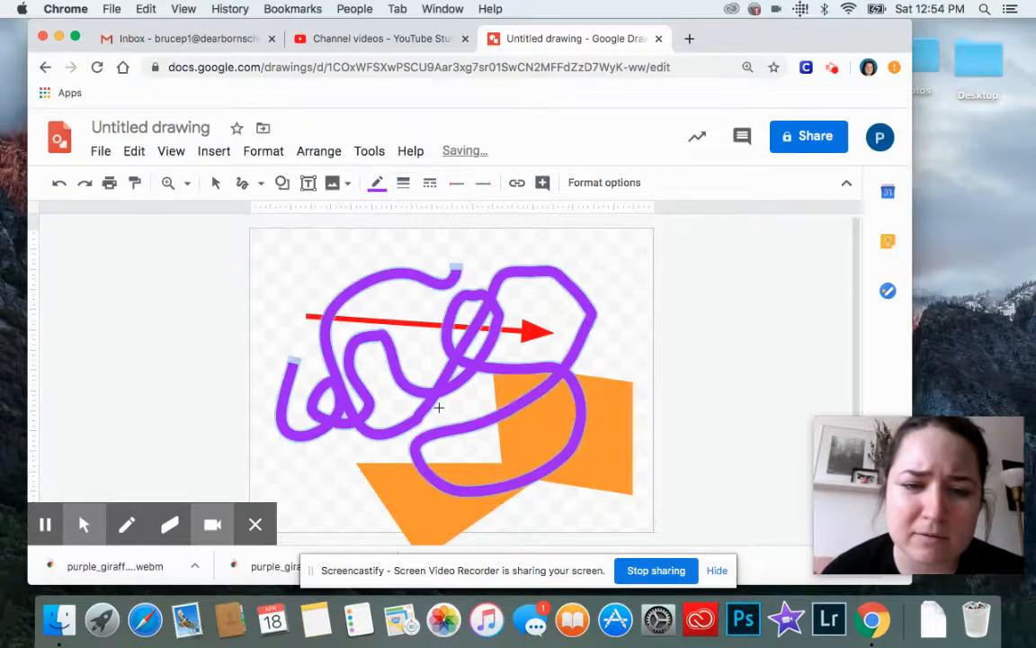
Try a dashed line style on the purple scribble, and return it to a solid line
click(429, 184)
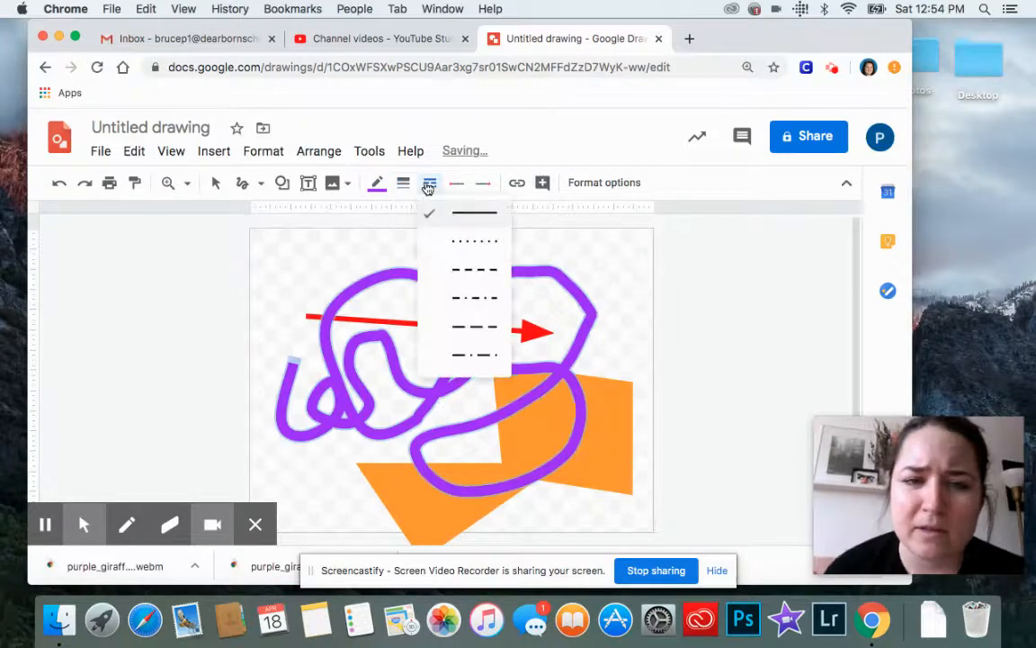
click(464, 269)
click(431, 187)
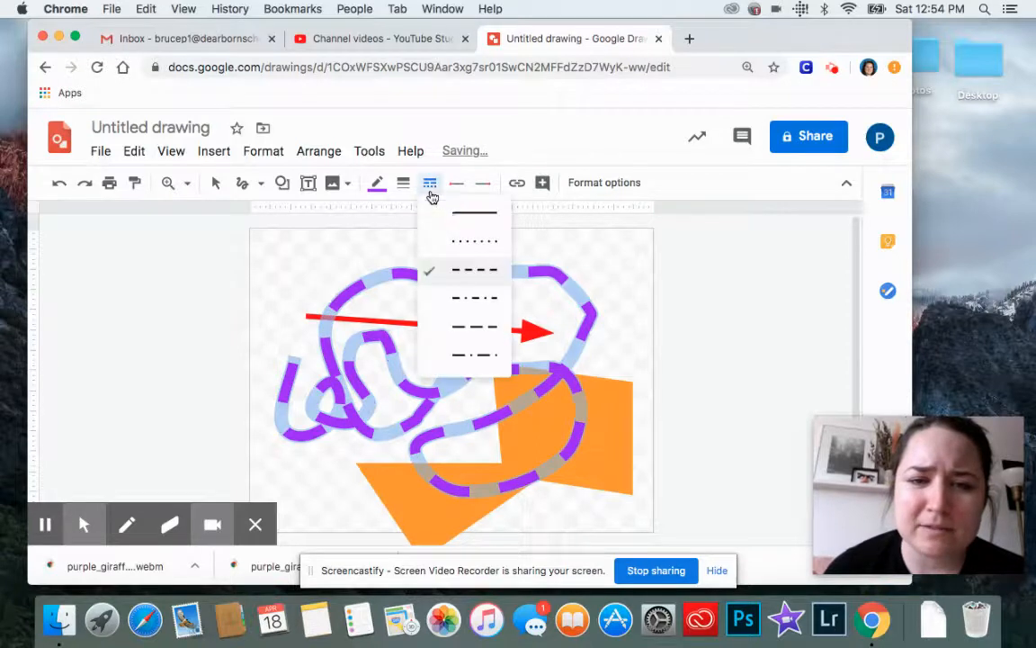
click(449, 212)
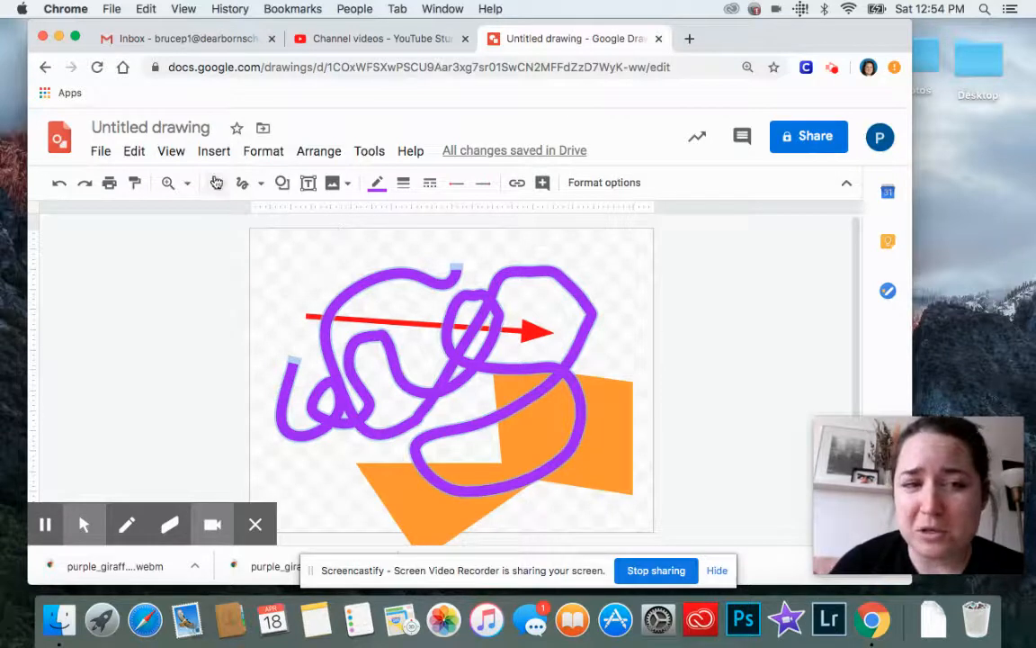
Spread out the objects: move the scribble down and left, the orange shape slightly up, and the red arrow above both
click(216, 183)
drag(458, 355, 433, 408)
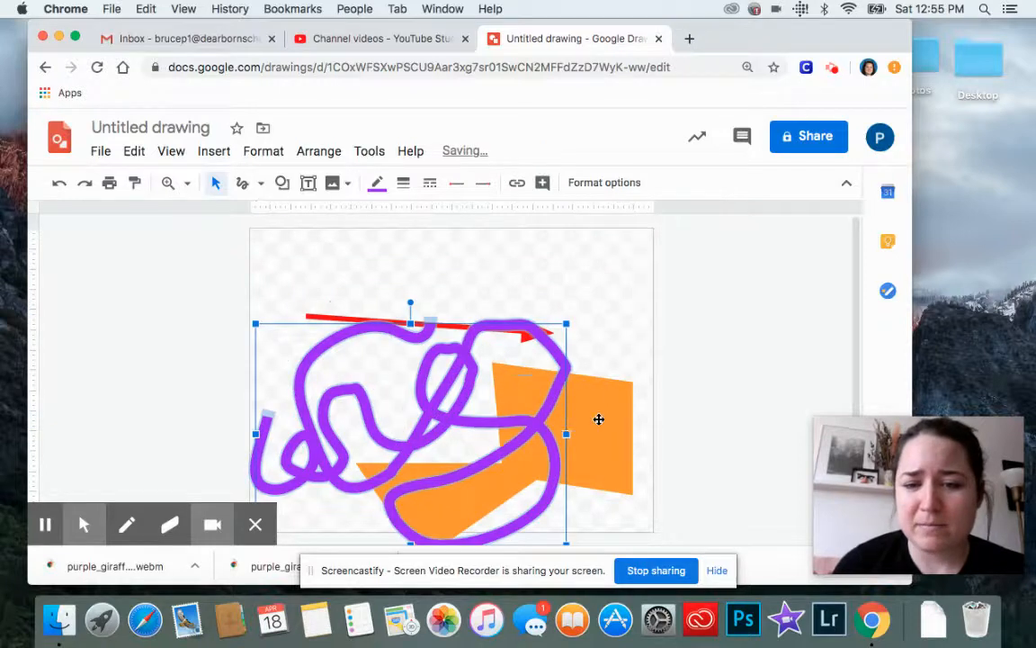
mouse_move(599, 424)
mouse_down()
mouse_move(602, 348)
mouse_move(605, 396)
mouse_move(612, 373)
mouse_up()
click(322, 318)
drag(322, 322, 331, 272)
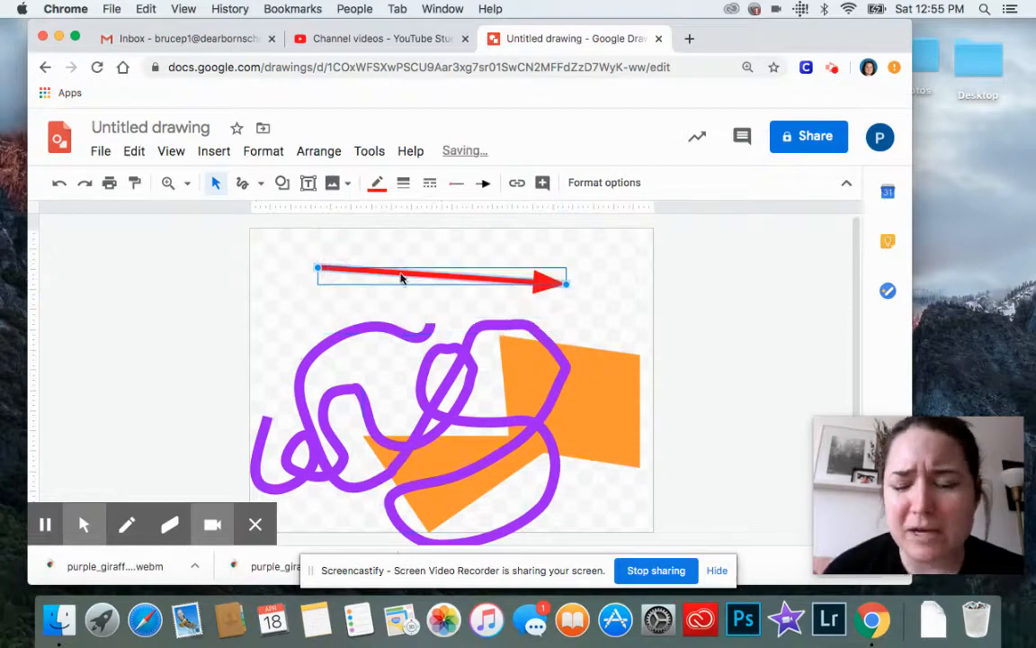
Overlap the red arrow with the scribble and orange shape, move it back above them, and bring it to the front
drag(402, 271, 402, 367)
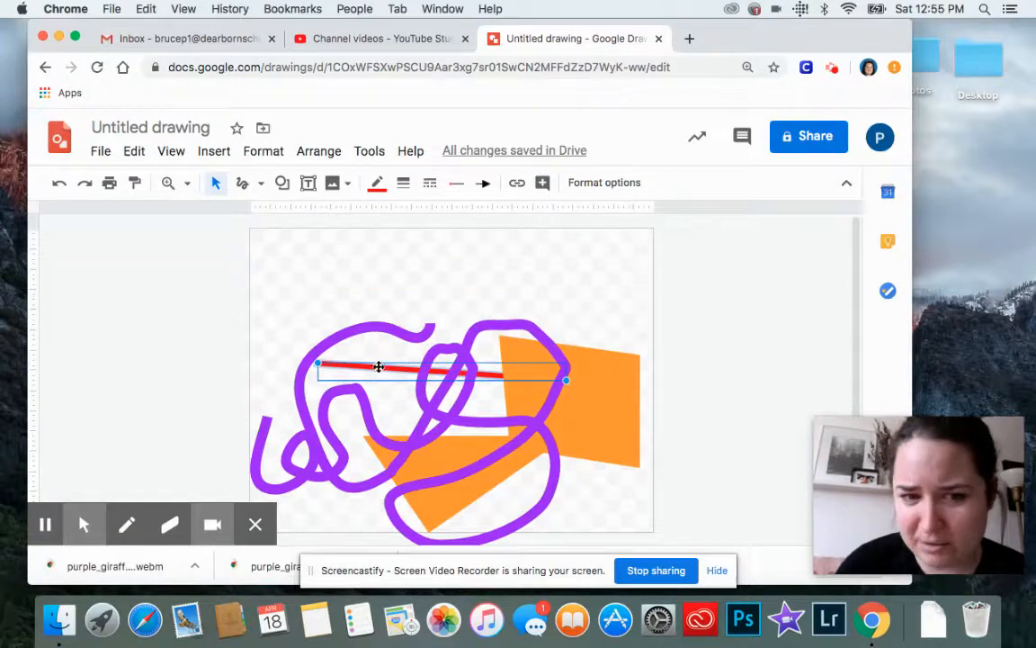
drag(377, 363, 377, 266)
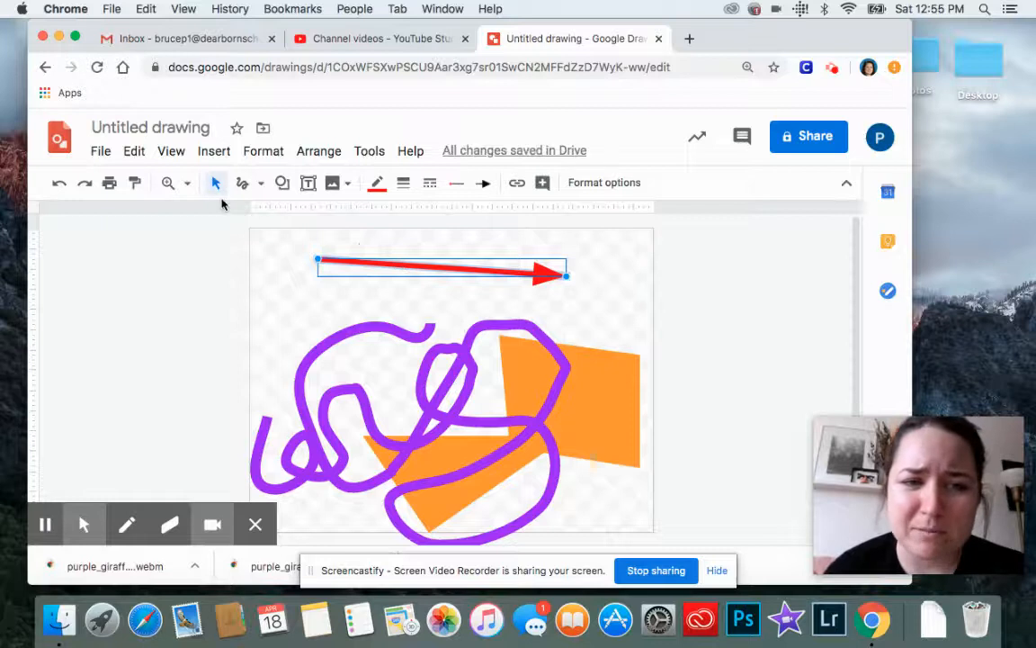
click(393, 267)
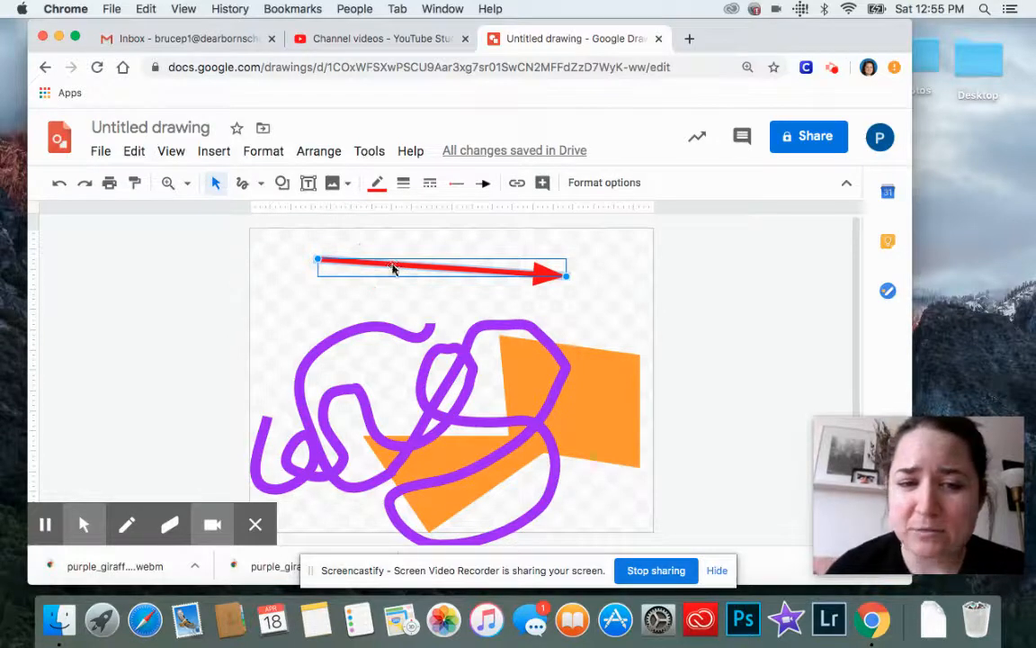
right_click(404, 271)
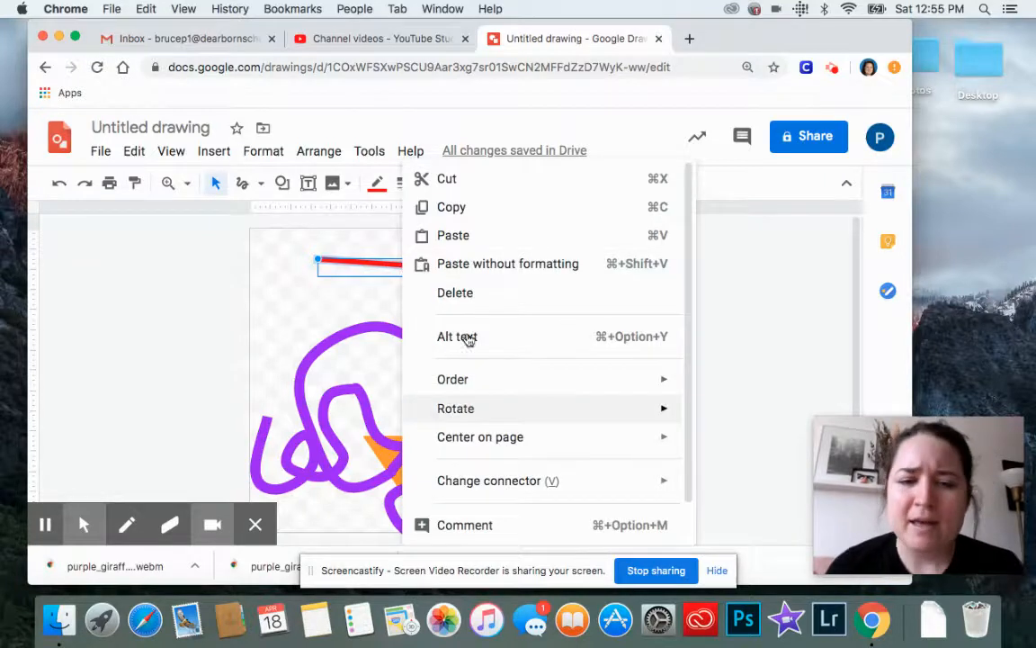
mouse_move(441, 378)
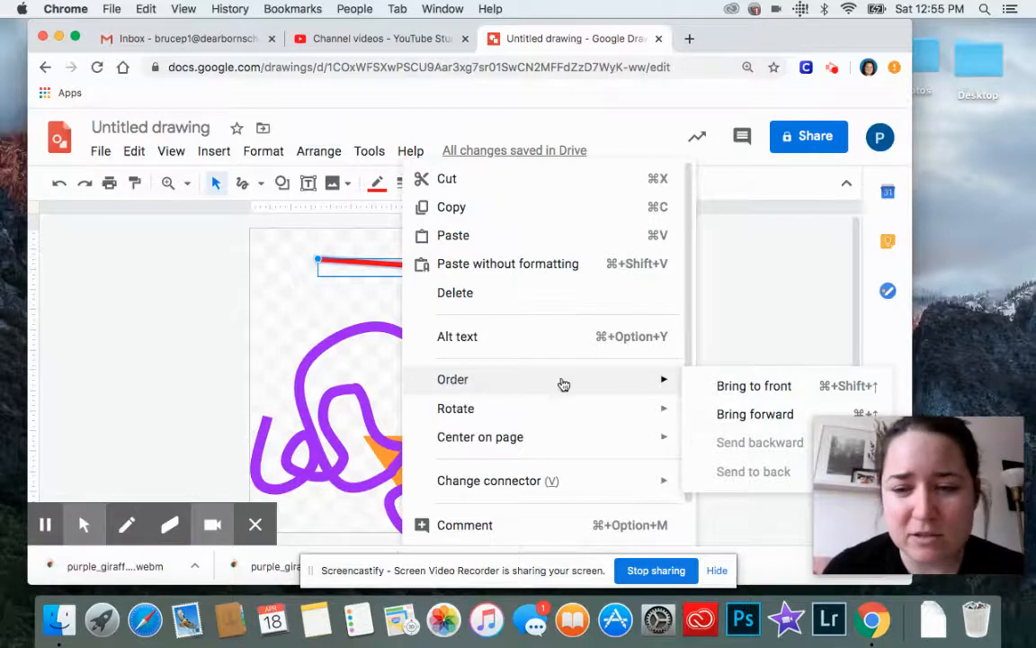
click(745, 386)
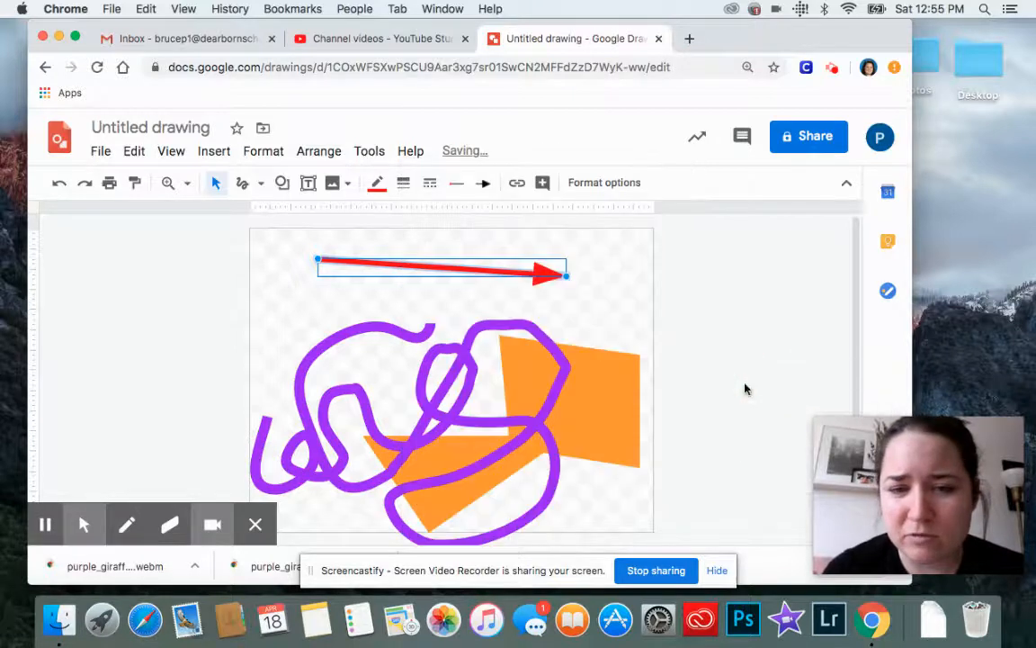
Move the red arrow to the left and slightly down, just above the purple scribble
click(452, 268)
mouse_move(452, 317)
mouse_down()
mouse_move(467, 411)
mouse_move(506, 370)
mouse_move(418, 287)
mouse_up()
click(474, 410)
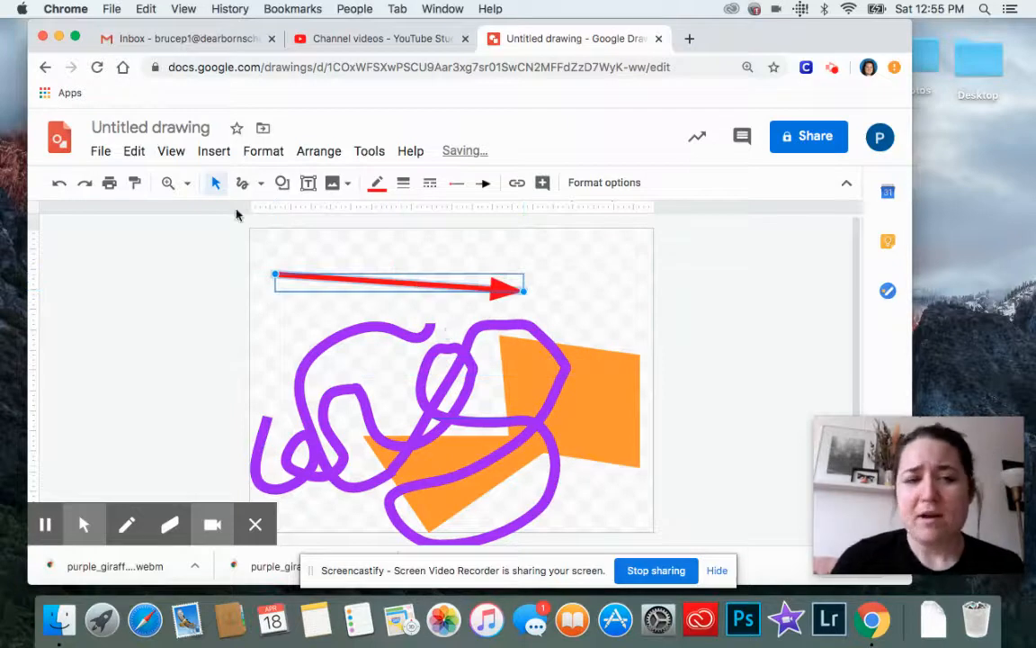
Look through the available line tools and the shape, arrow, callout and equation galleries
click(260, 185)
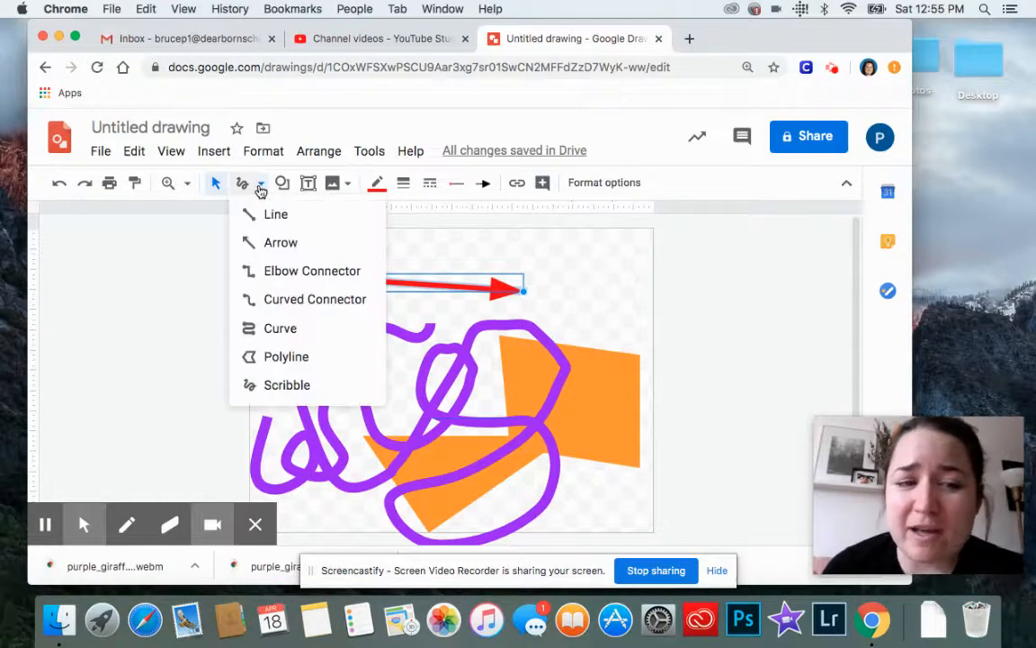
click(260, 188)
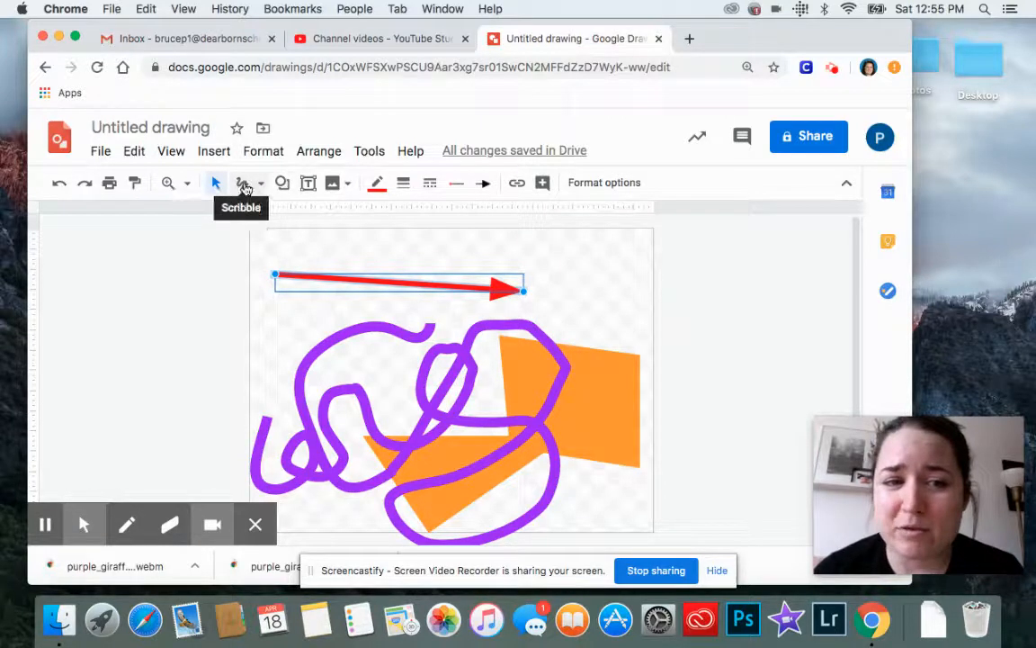
click(281, 184)
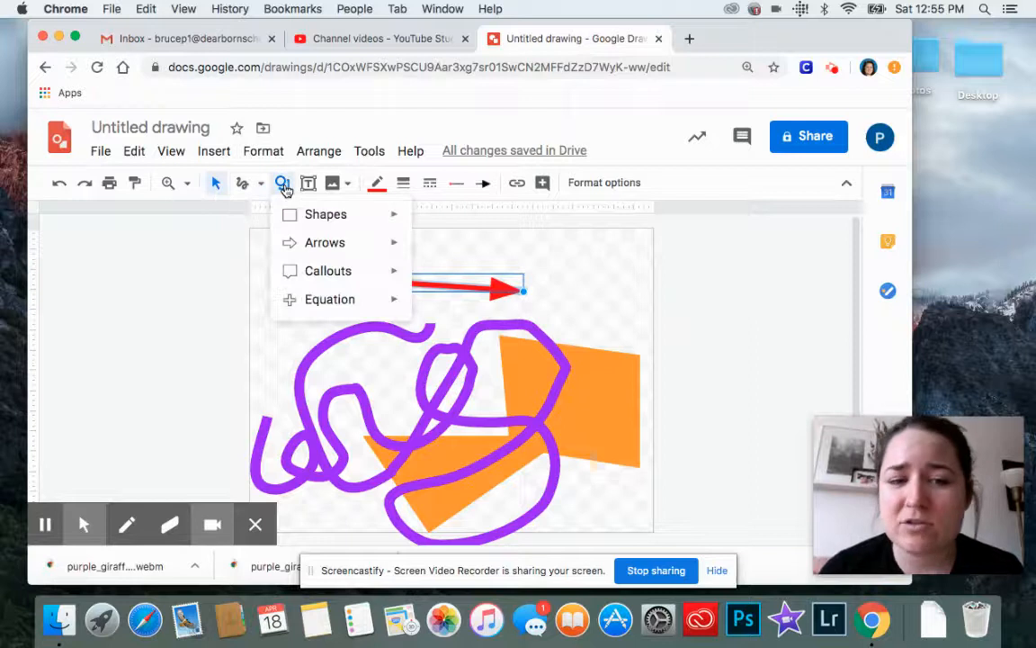
mouse_move(312, 224)
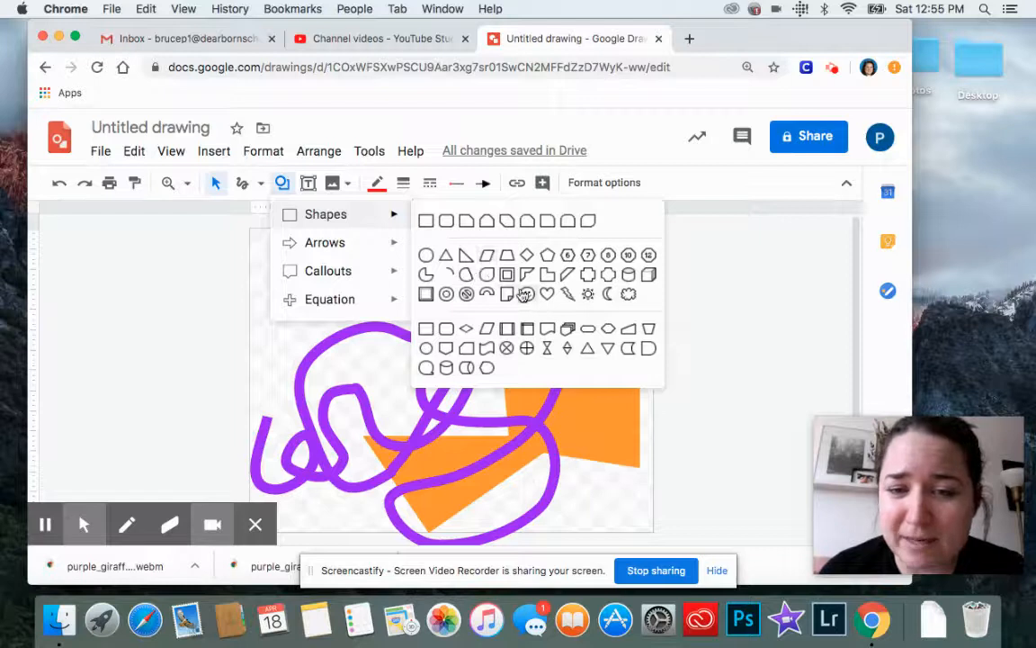
mouse_move(357, 246)
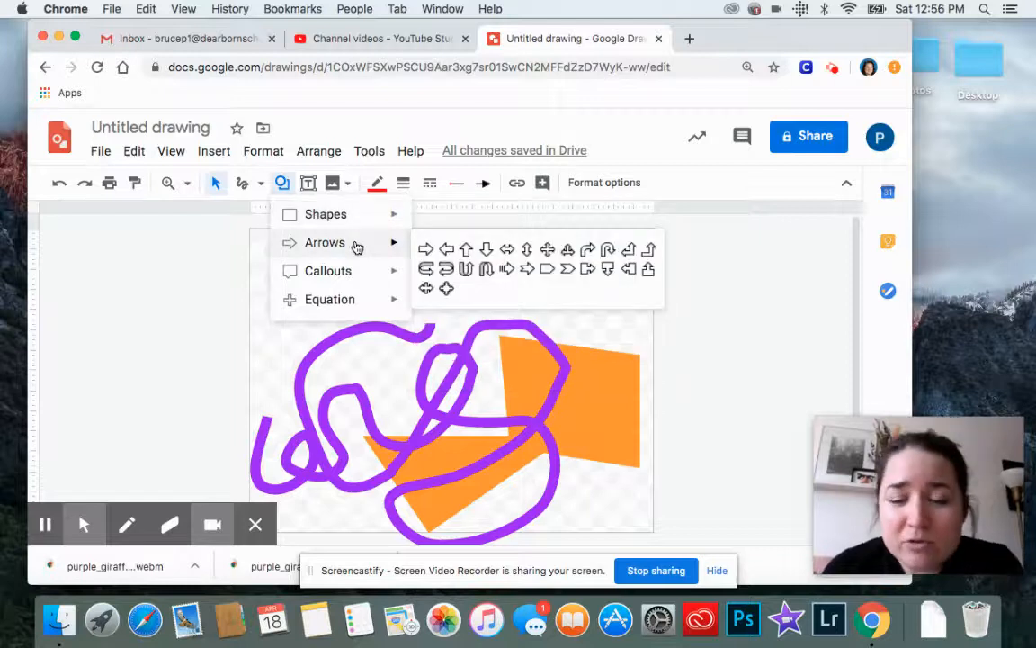
mouse_move(352, 277)
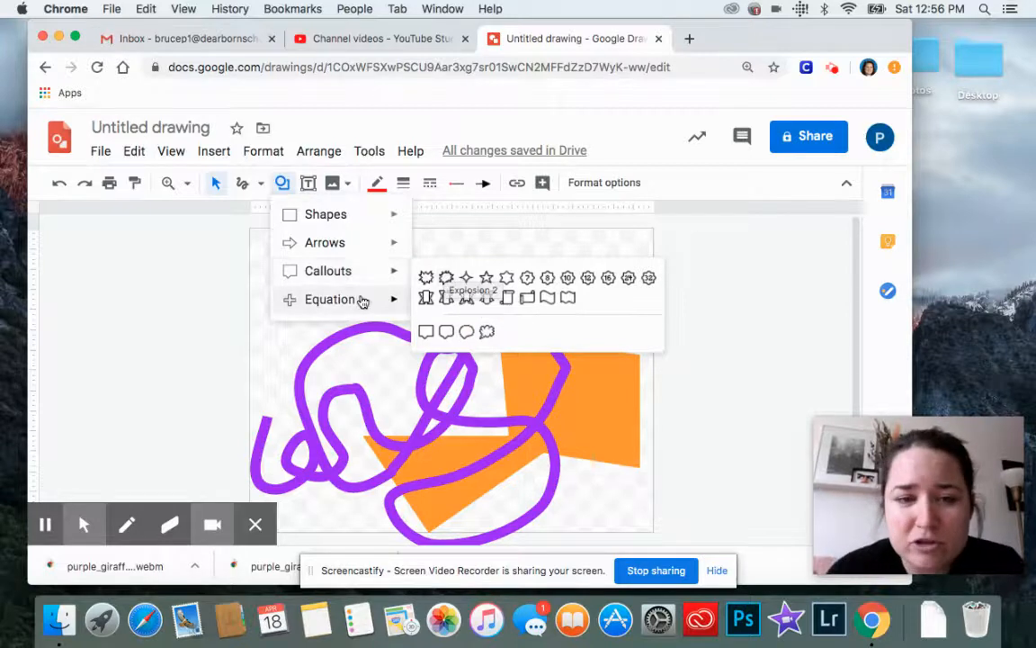
mouse_move(363, 301)
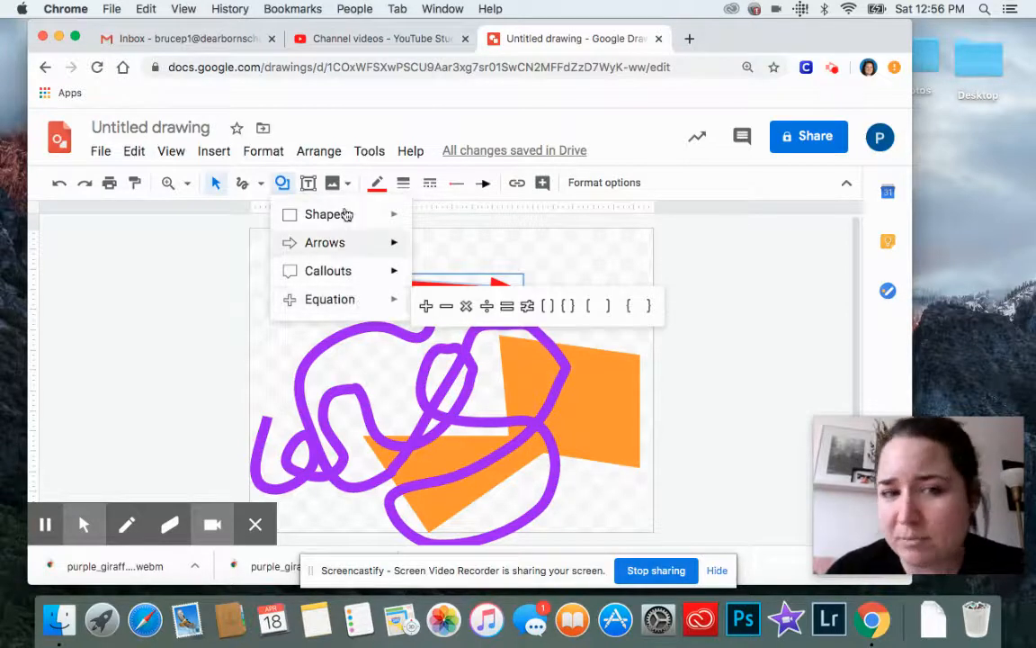
Draw a tall heart shape to the right of the red arrow and move it over the arrow's left part
mouse_move(344, 213)
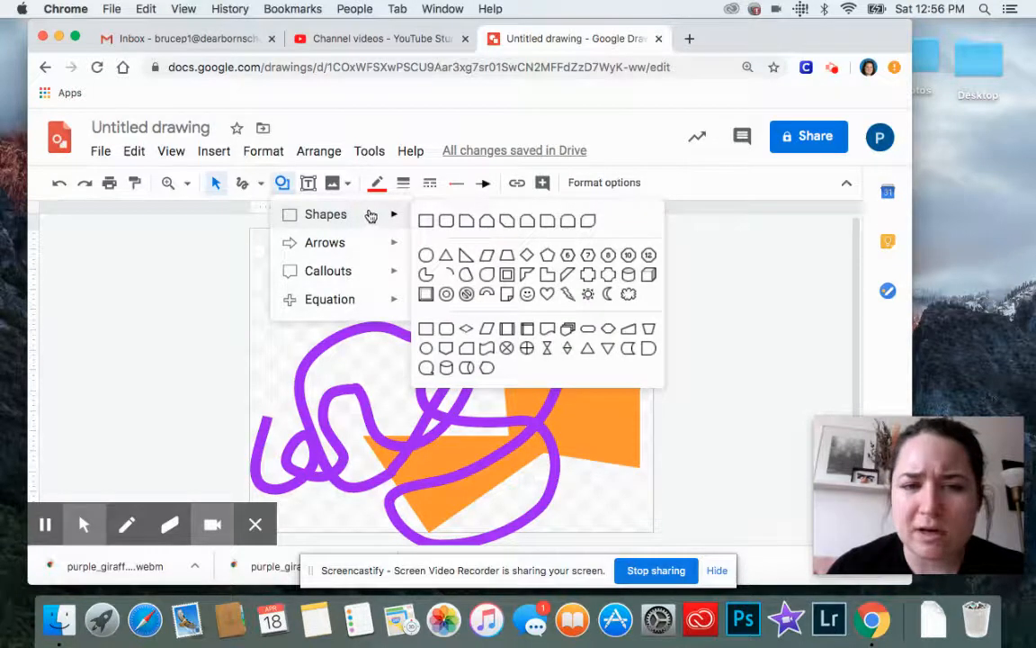
click(547, 296)
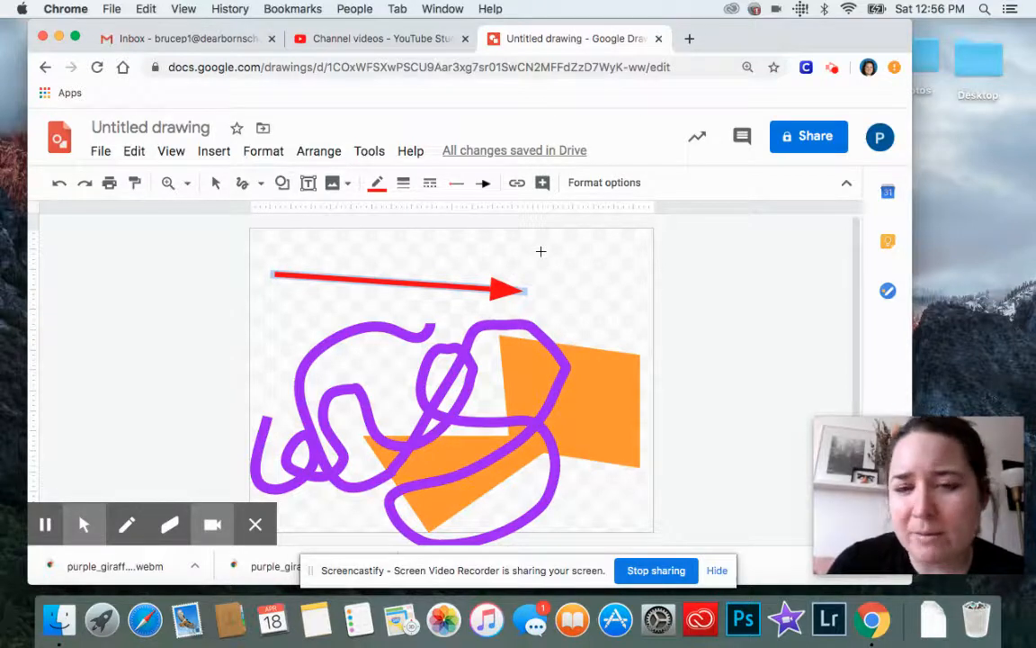
click(541, 251)
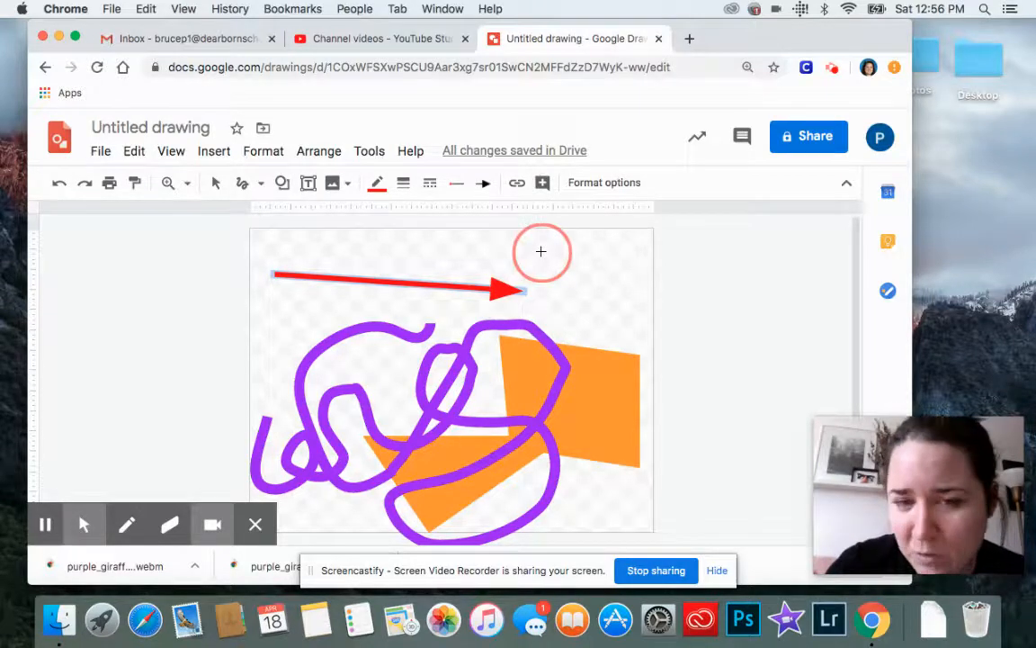
drag(540, 251, 646, 392)
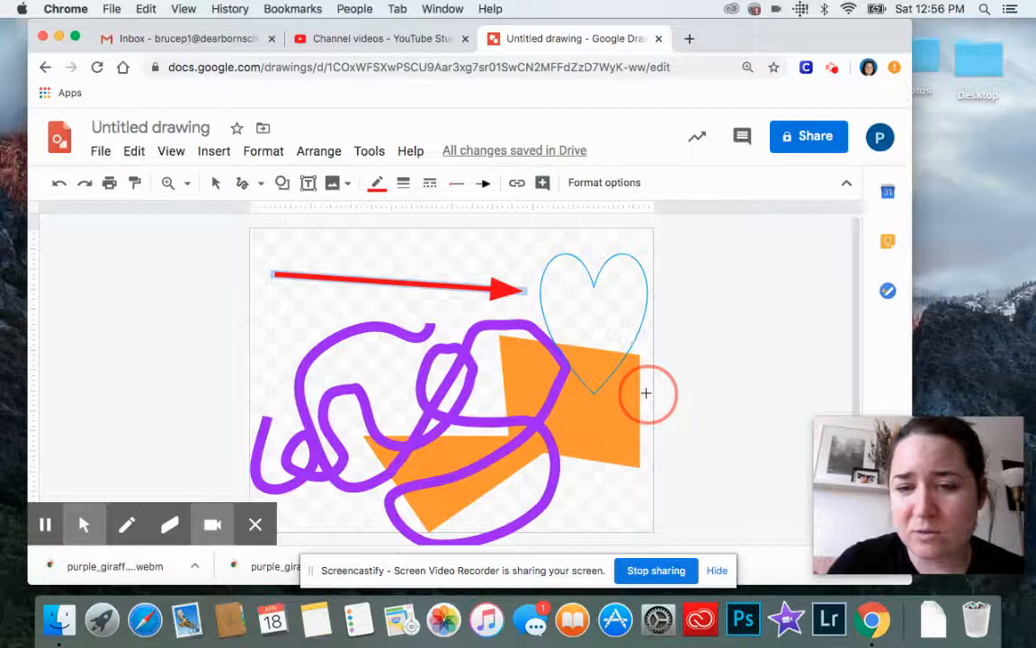
drag(645, 398, 645, 396)
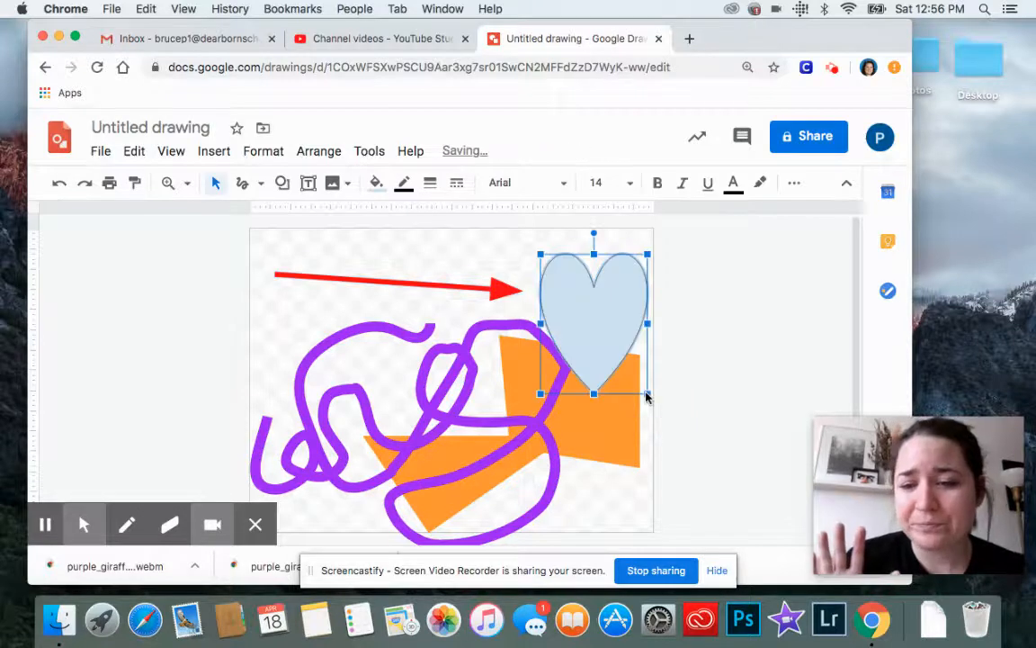
click(590, 298)
drag(590, 298, 354, 300)
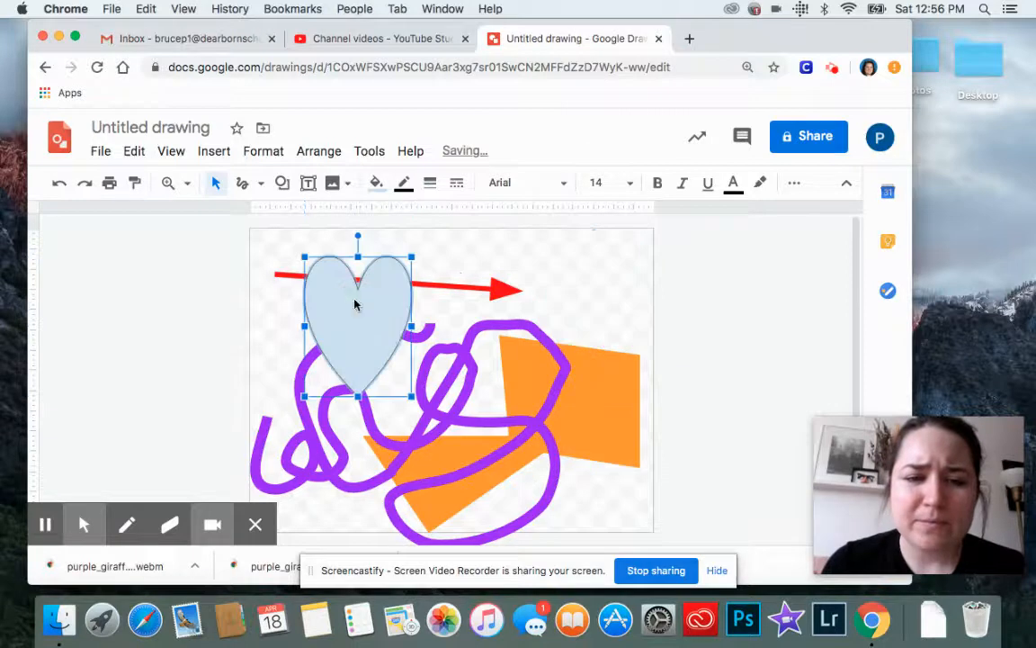
Fill the heart with solid cyan and make its border blue
click(377, 184)
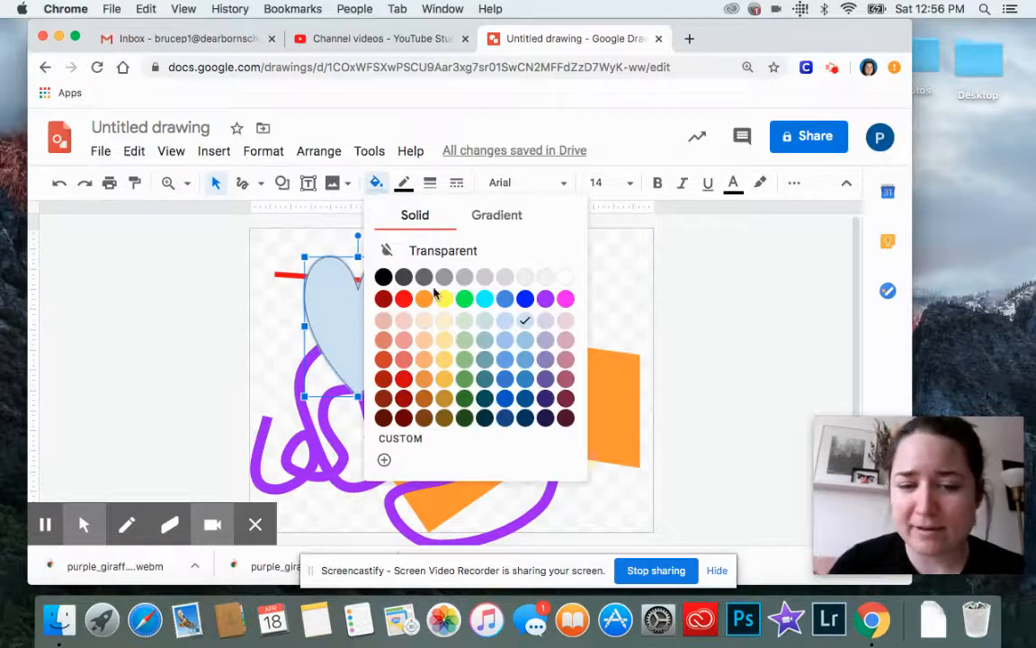
click(484, 299)
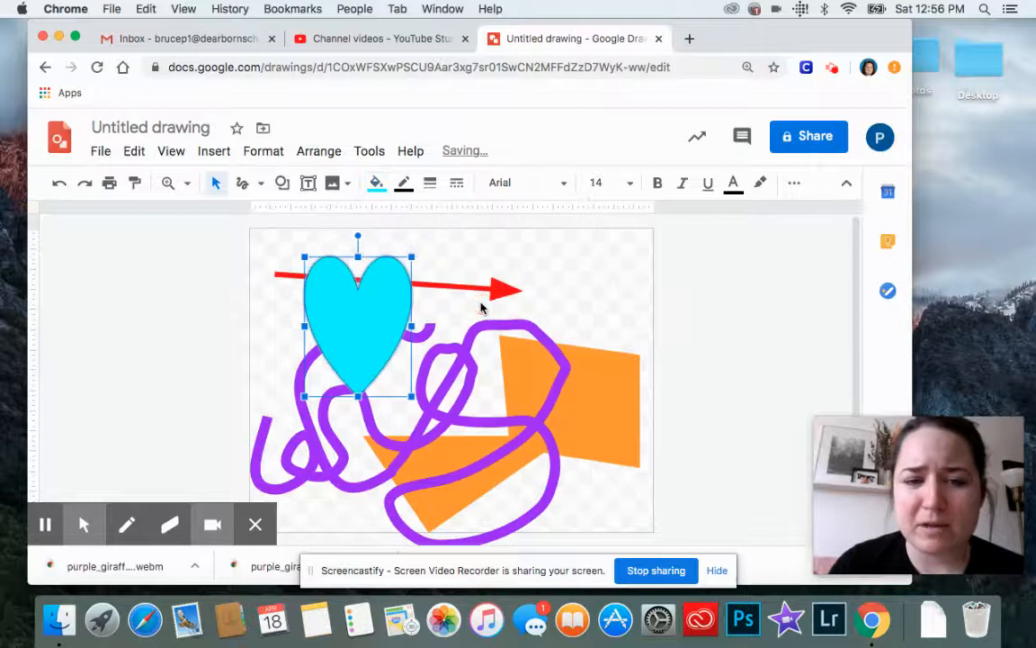
click(404, 183)
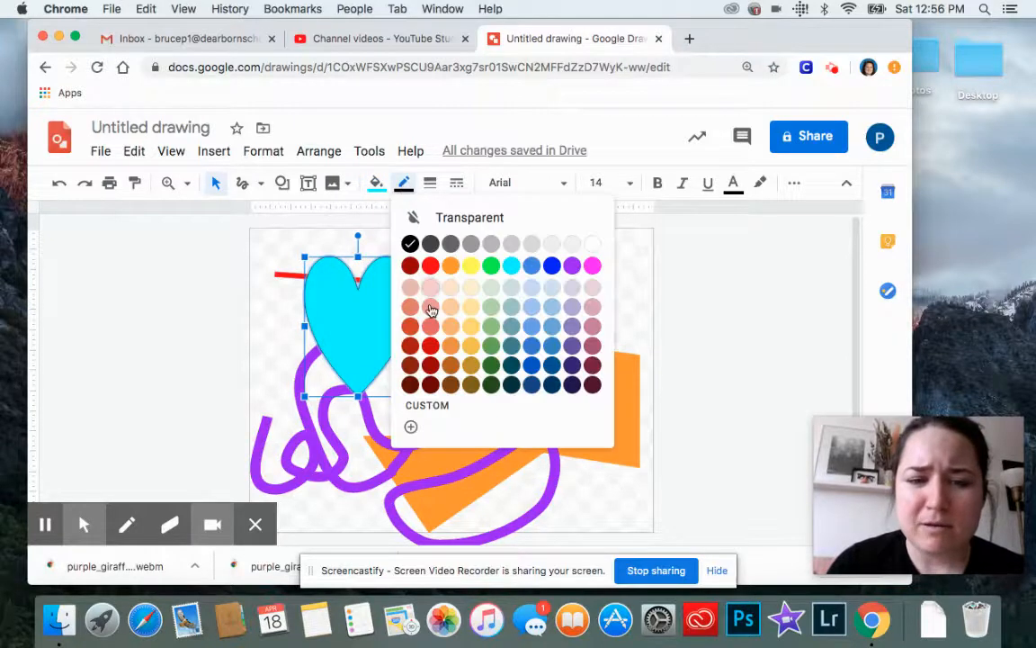
click(553, 266)
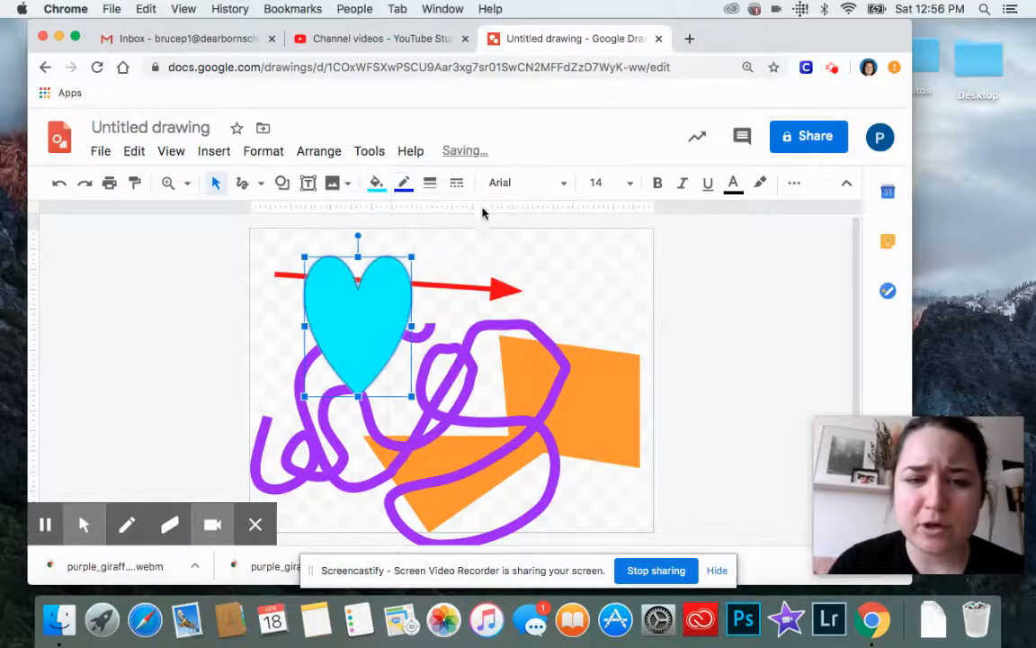
Set the heart's border weight to 8px and move the heart down over the middle of the purple scribble
click(430, 183)
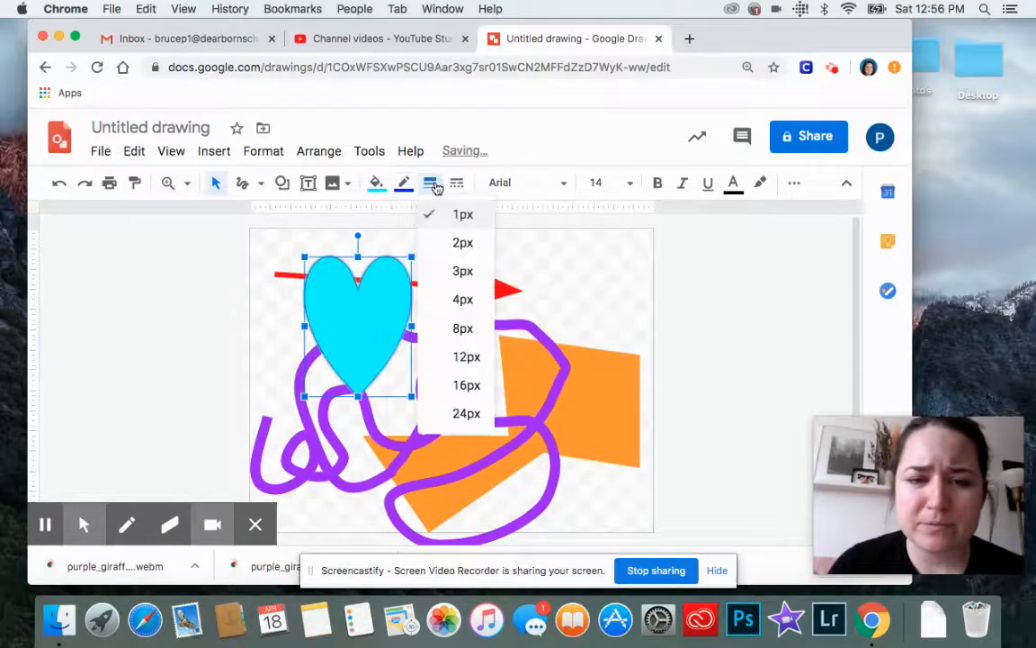
click(462, 330)
mouse_move(400, 283)
mouse_down()
mouse_move(381, 312)
mouse_move(460, 363)
mouse_move(463, 388)
mouse_up()
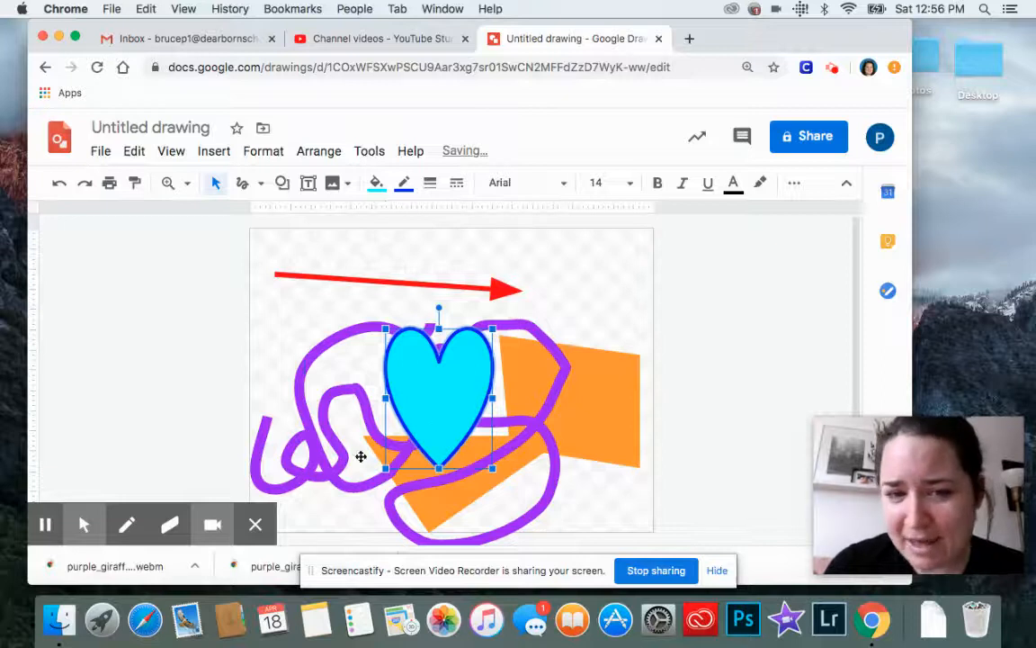
Send the heart backward two levels, behind the purple scribble, and move it slightly left and down
right_click(434, 402)
mouse_move(484, 438)
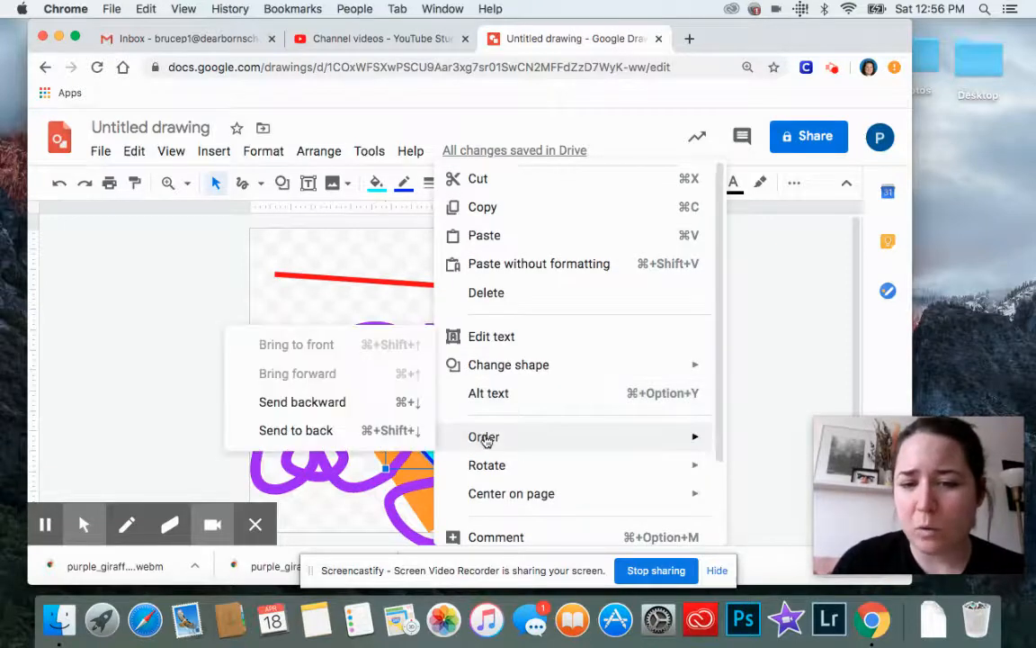
click(320, 405)
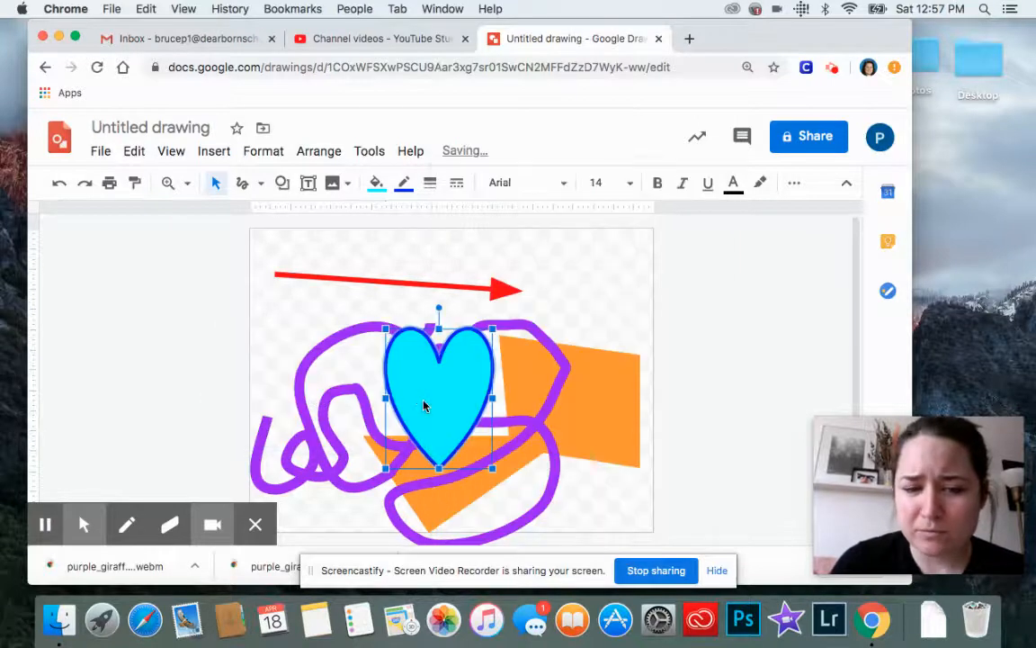
right_click(424, 407)
mouse_move(501, 441)
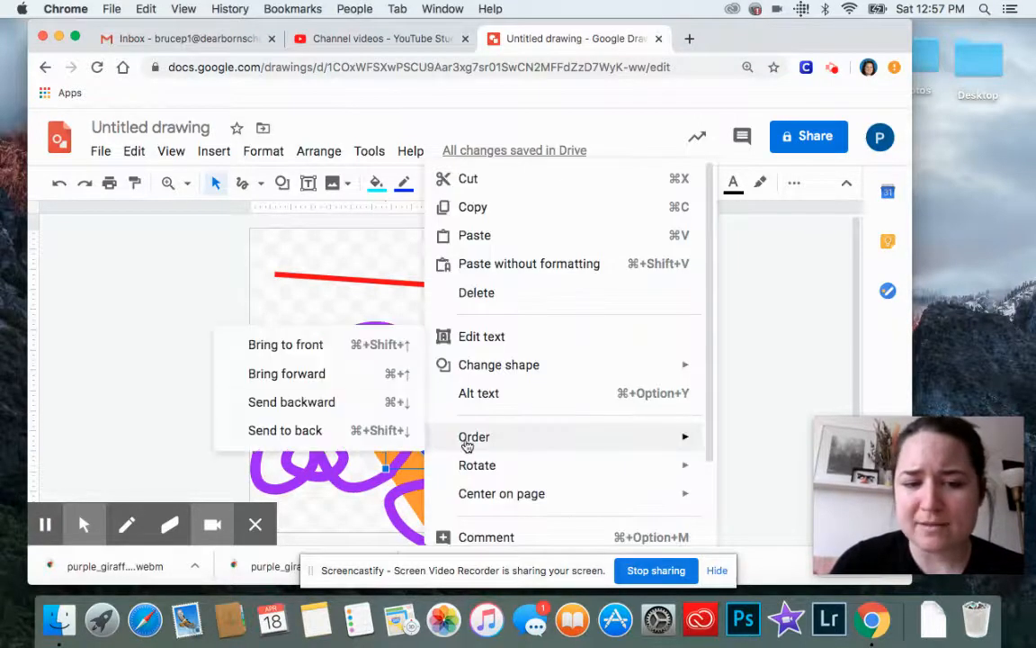
click(321, 401)
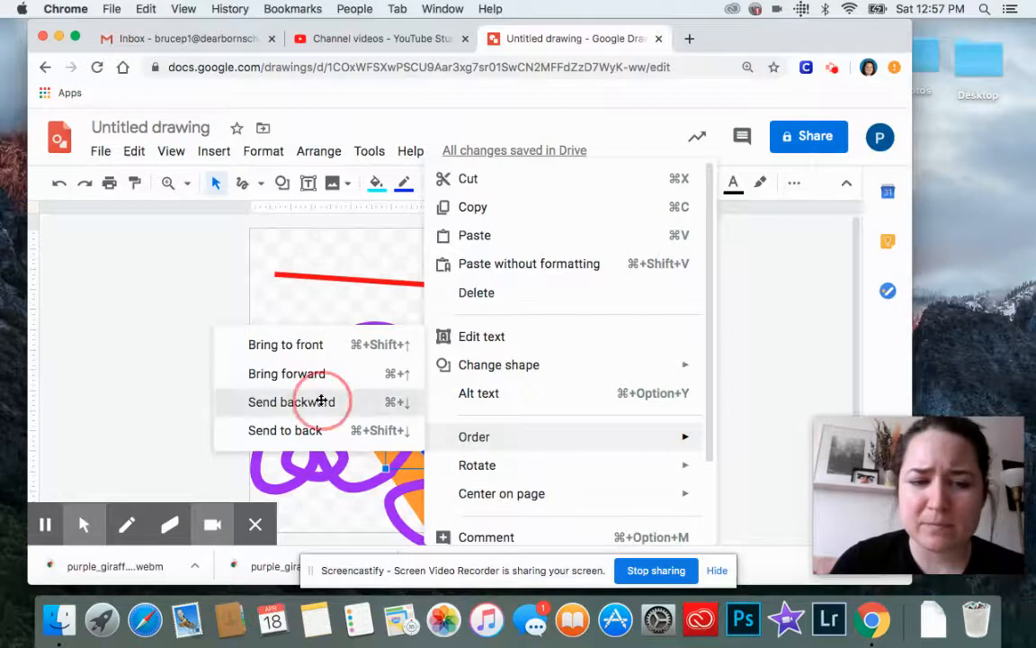
drag(406, 360, 349, 410)
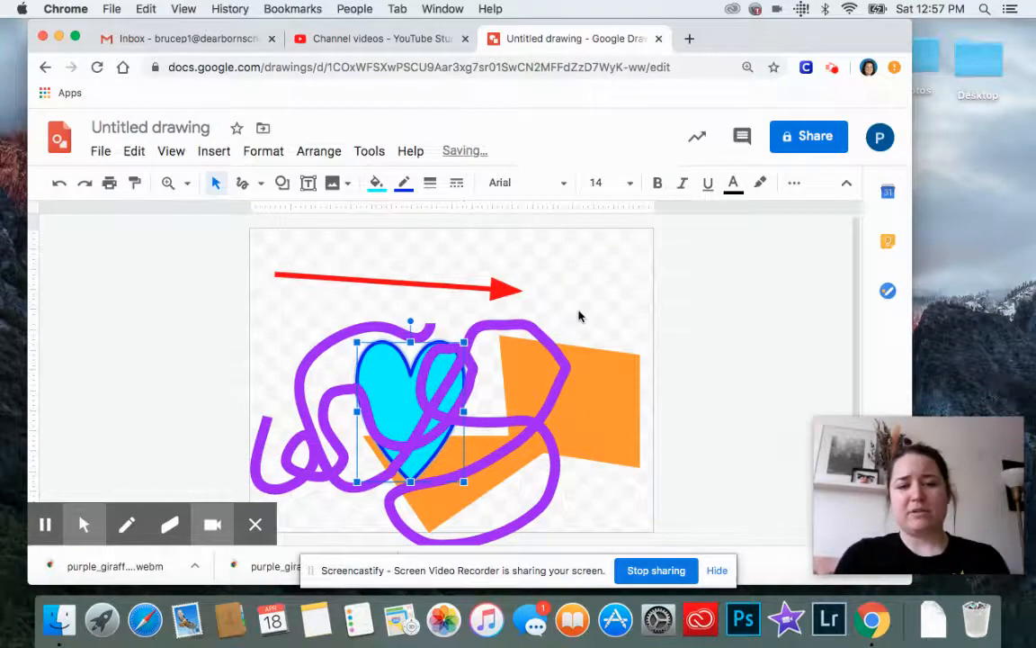
click(562, 286)
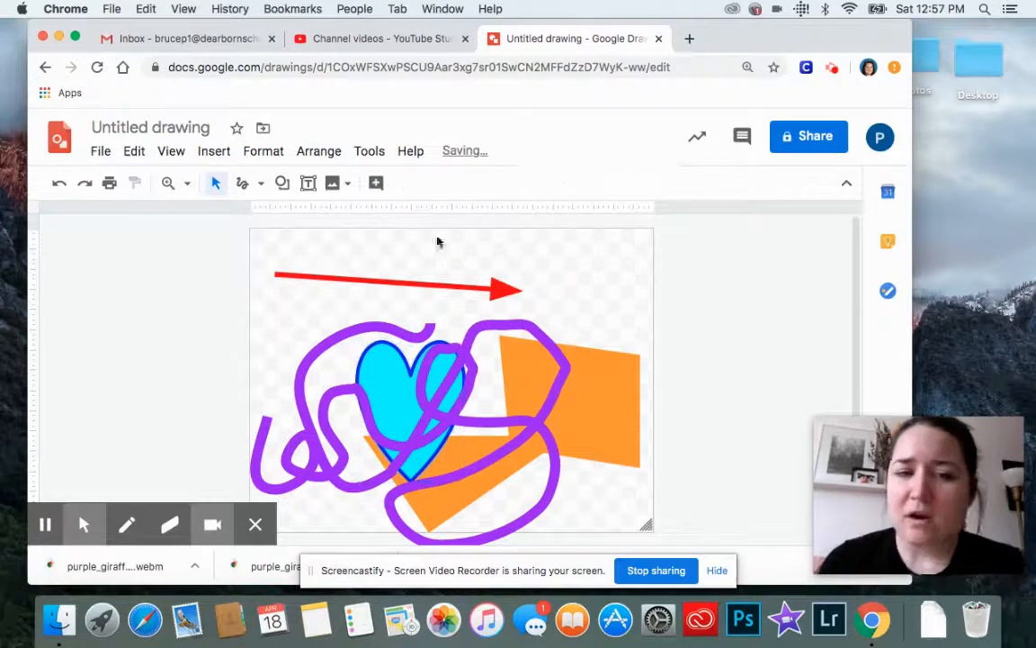
click(282, 187)
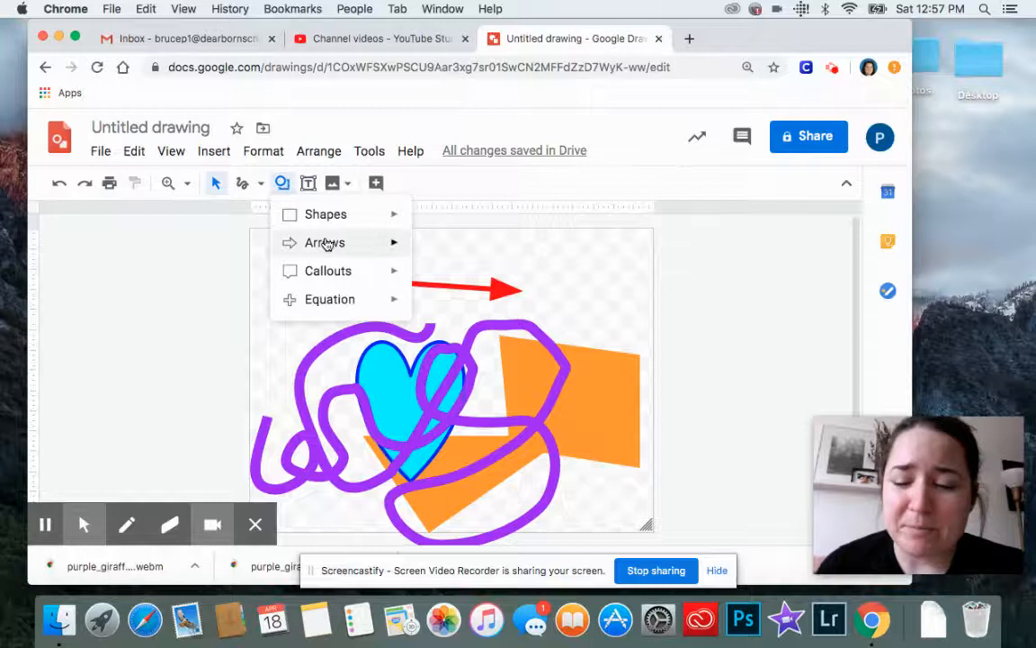
mouse_move(316, 240)
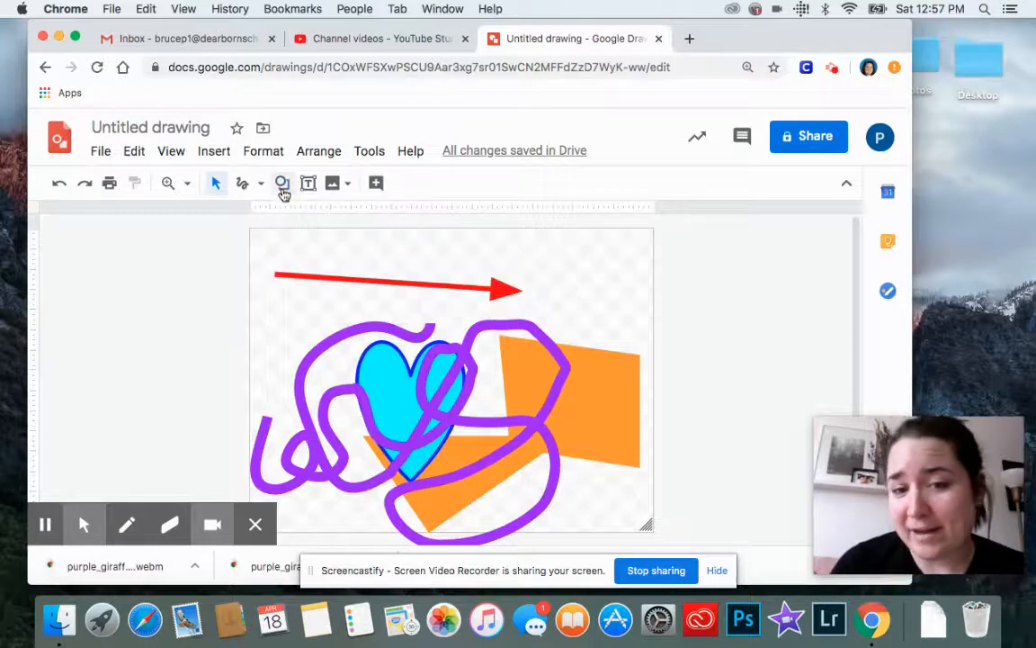